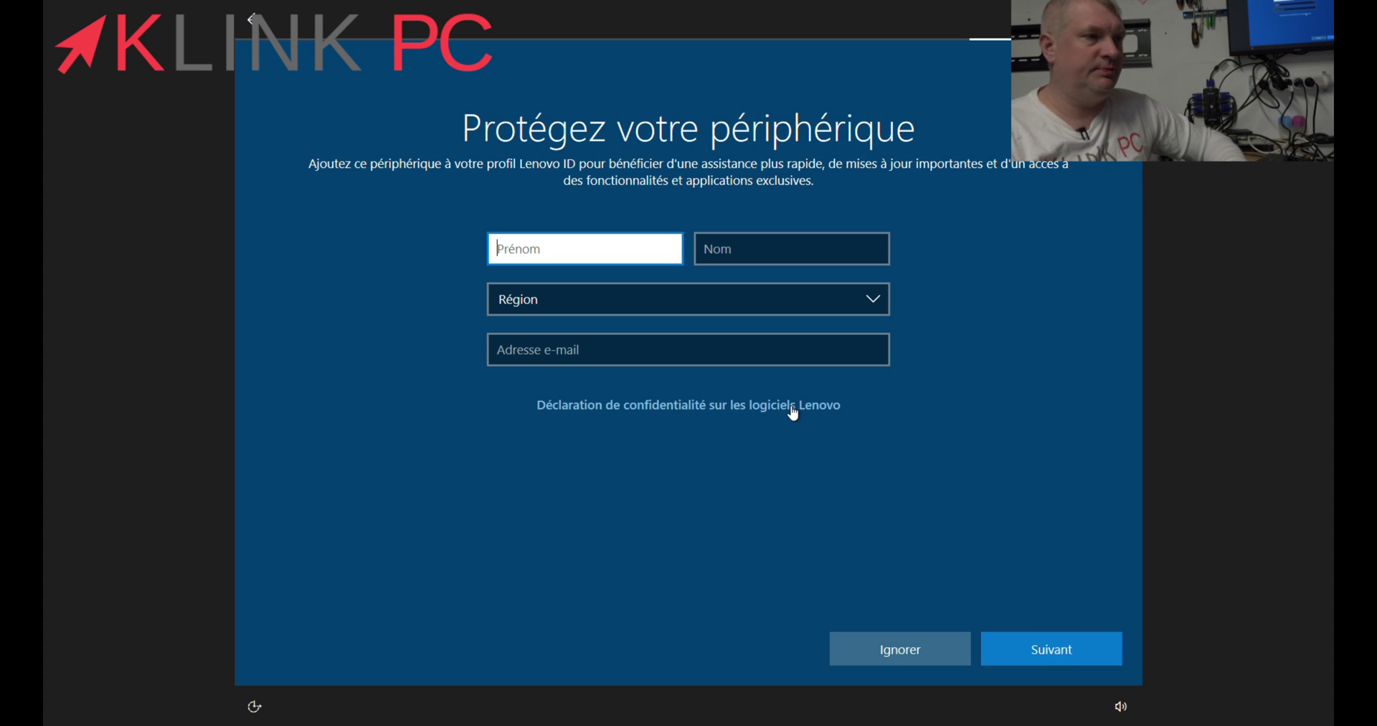
- Skip the Lenovo ID registration and postpone the Microsoft Edge introduction on the desktop
{"action": "left_click", "coordinate": [900, 649]}
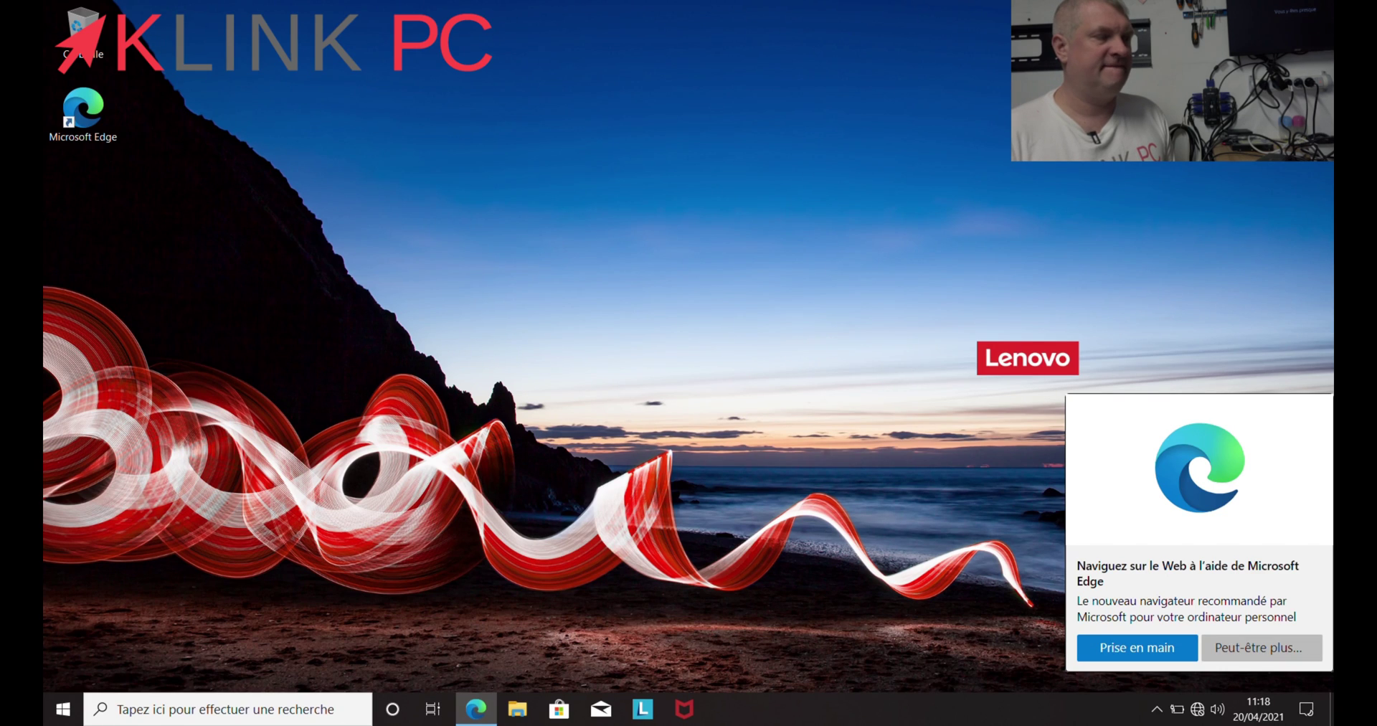
{"action": "left_click", "coordinate": [1249, 647]}
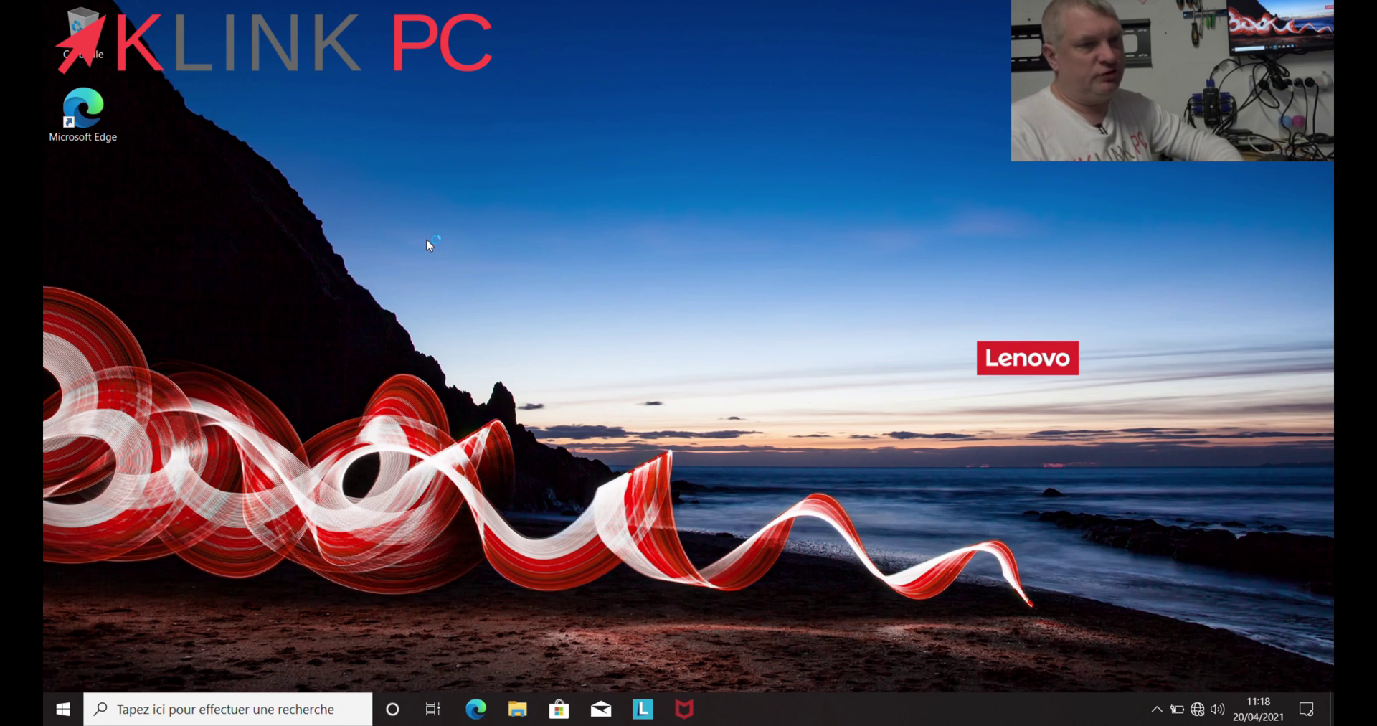
- Open the Control Panel with the Run command "control", reposition its window, and show the list of installed programs for uninstalling
{"action": "key", "text": "super+r"}
{"action": "type", "text": "control"}
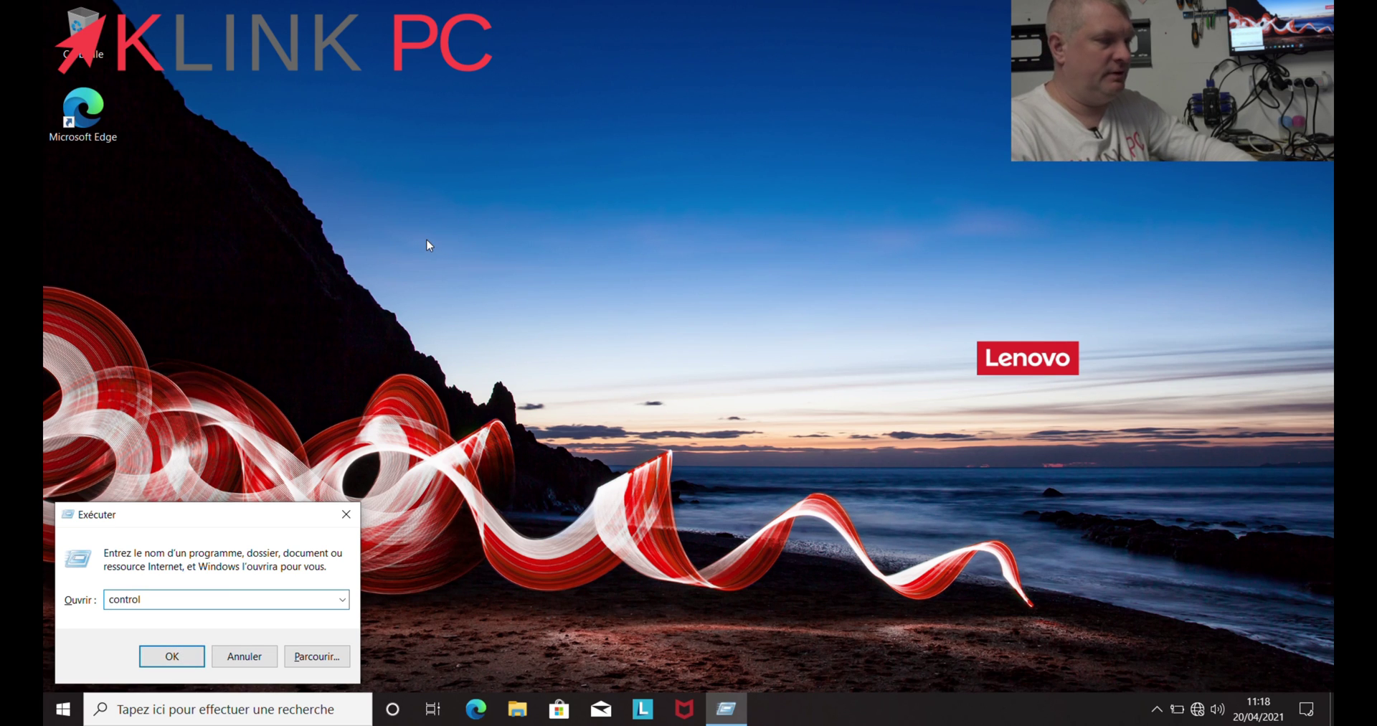
{"action": "key", "text": "Return"}
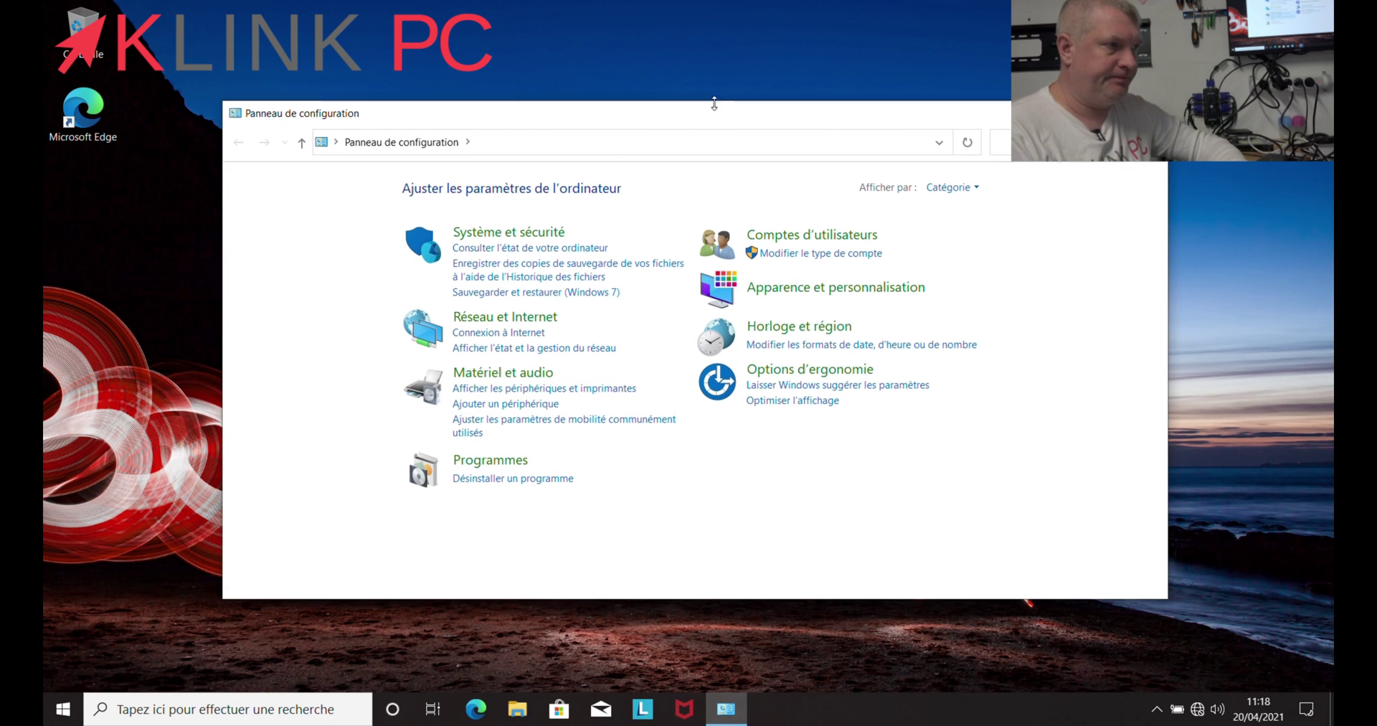
{"action": "left_click_drag", "start_coordinate": [646, 106], "coordinate": [647, 53]}
{"action": "left_click_drag", "start_coordinate": [809, 68], "coordinate": [996, 72]}
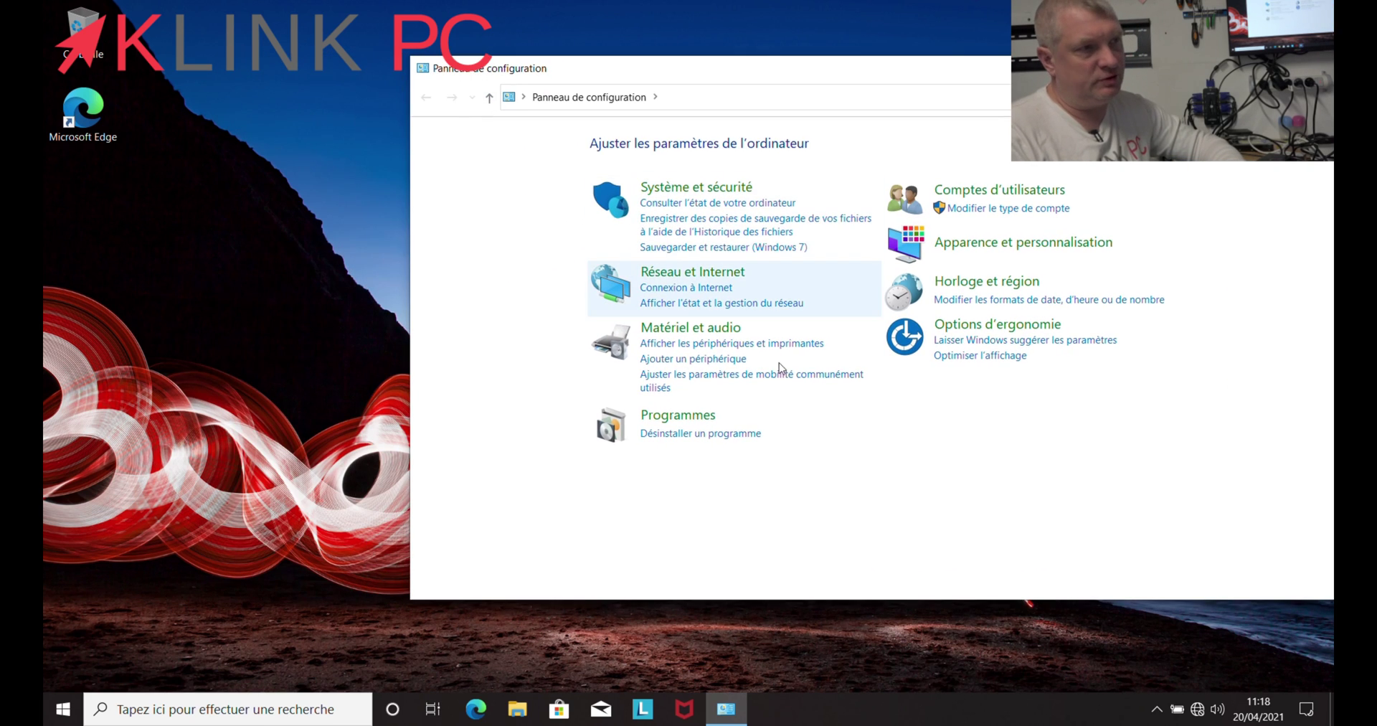
{"action": "left_click", "coordinate": [731, 434]}
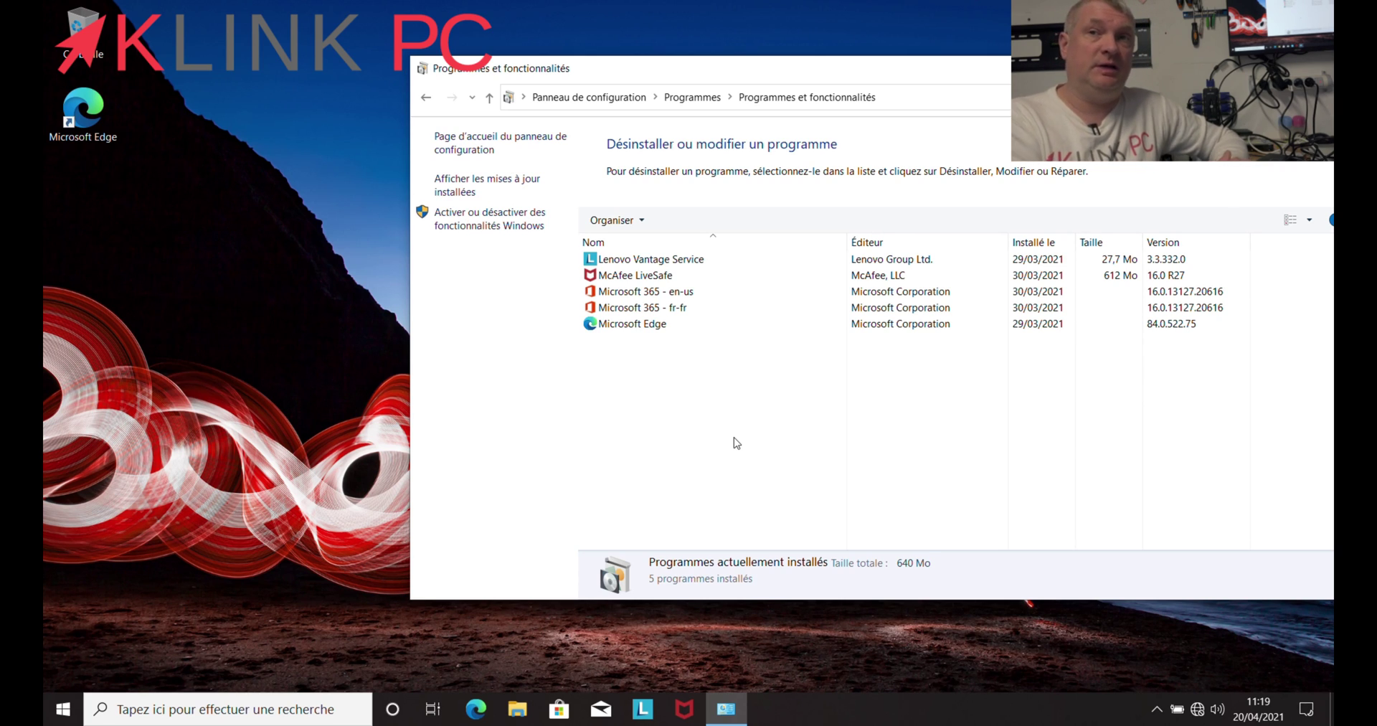
- Uninstall McAfee LiveSafe including all of its files, despite the active subscription, and postpone the restart
{"action": "right_click", "coordinate": [660, 282]}
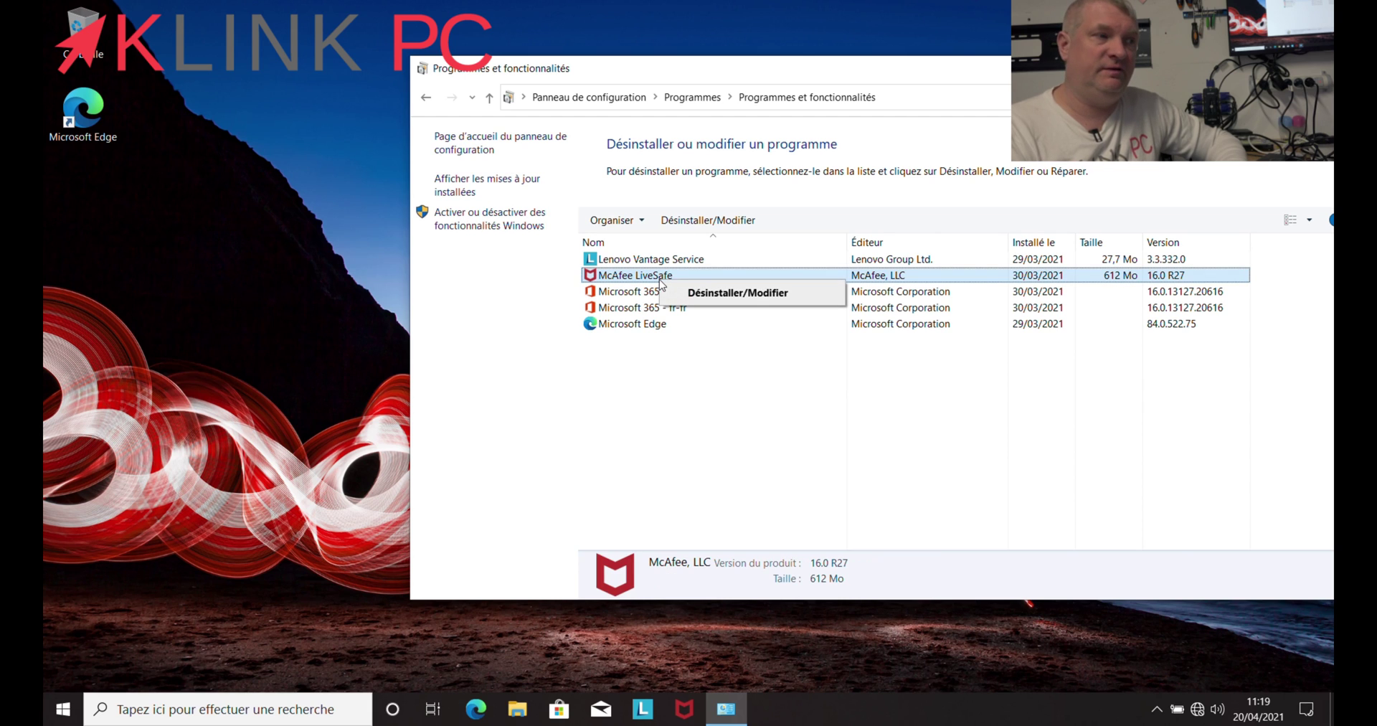
{"action": "left_click", "coordinate": [715, 301]}
{"action": "left_click", "coordinate": [606, 467]}
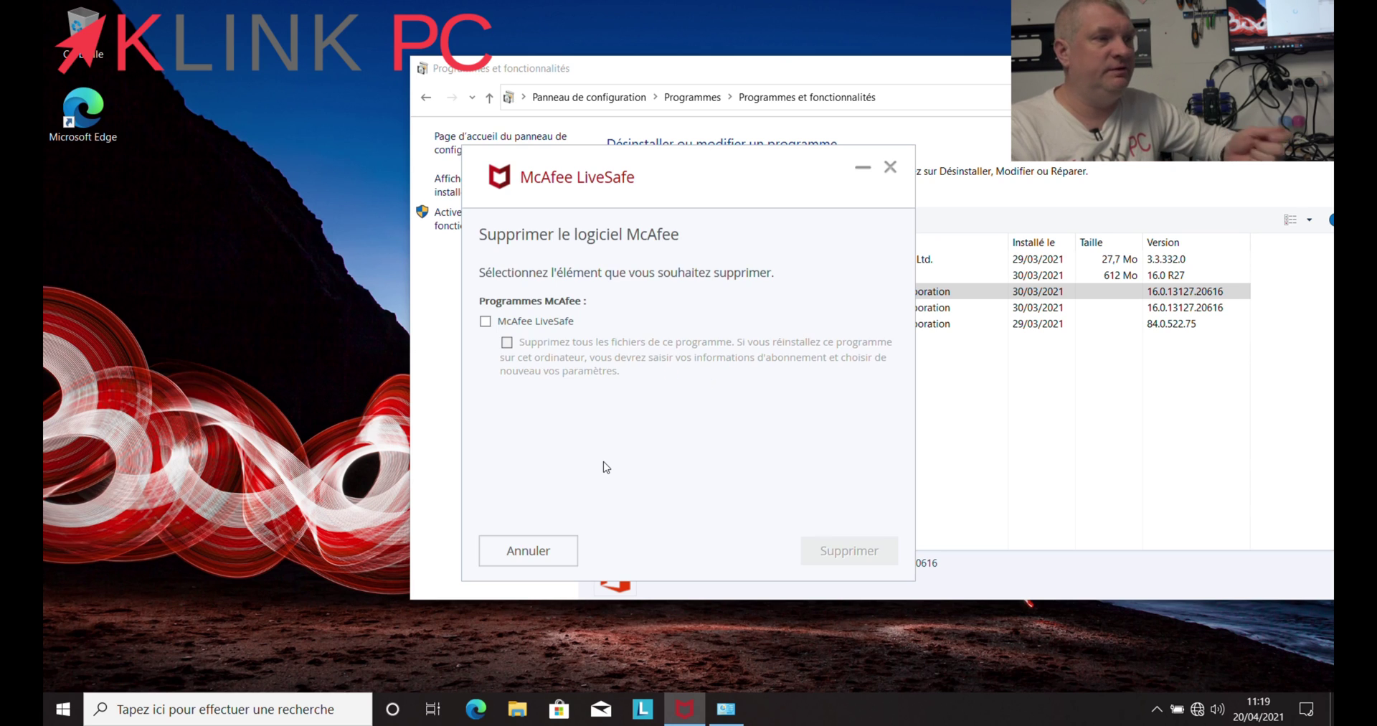
{"action": "left_click", "coordinate": [485, 322]}
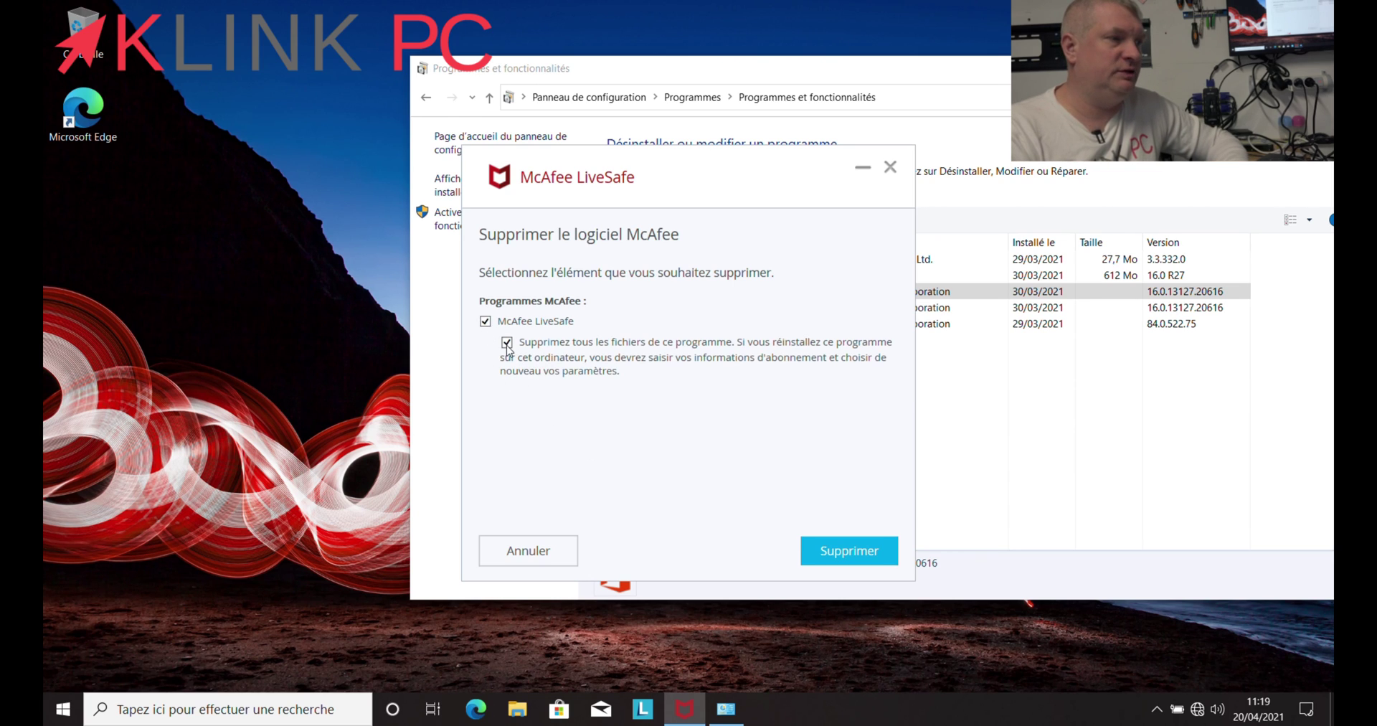
{"action": "left_click", "coordinate": [852, 550]}
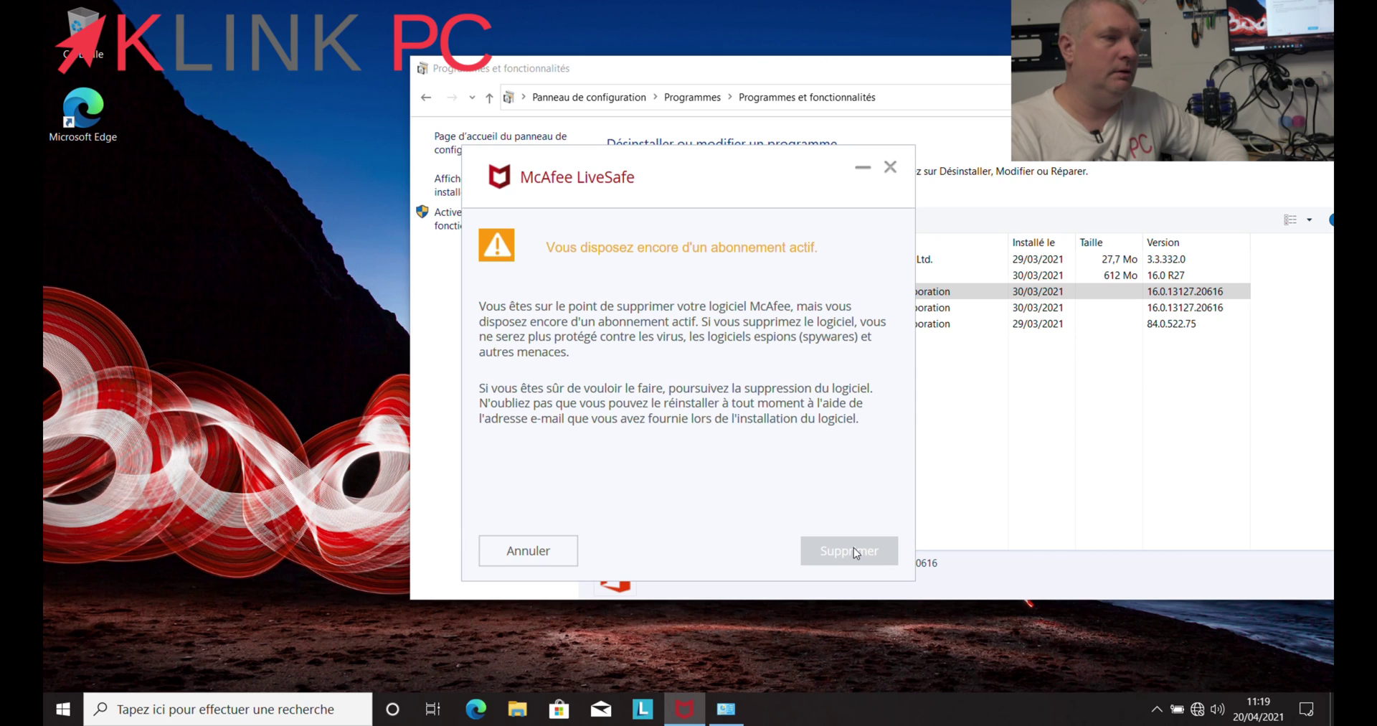
{"action": "left_click", "coordinate": [853, 549]}
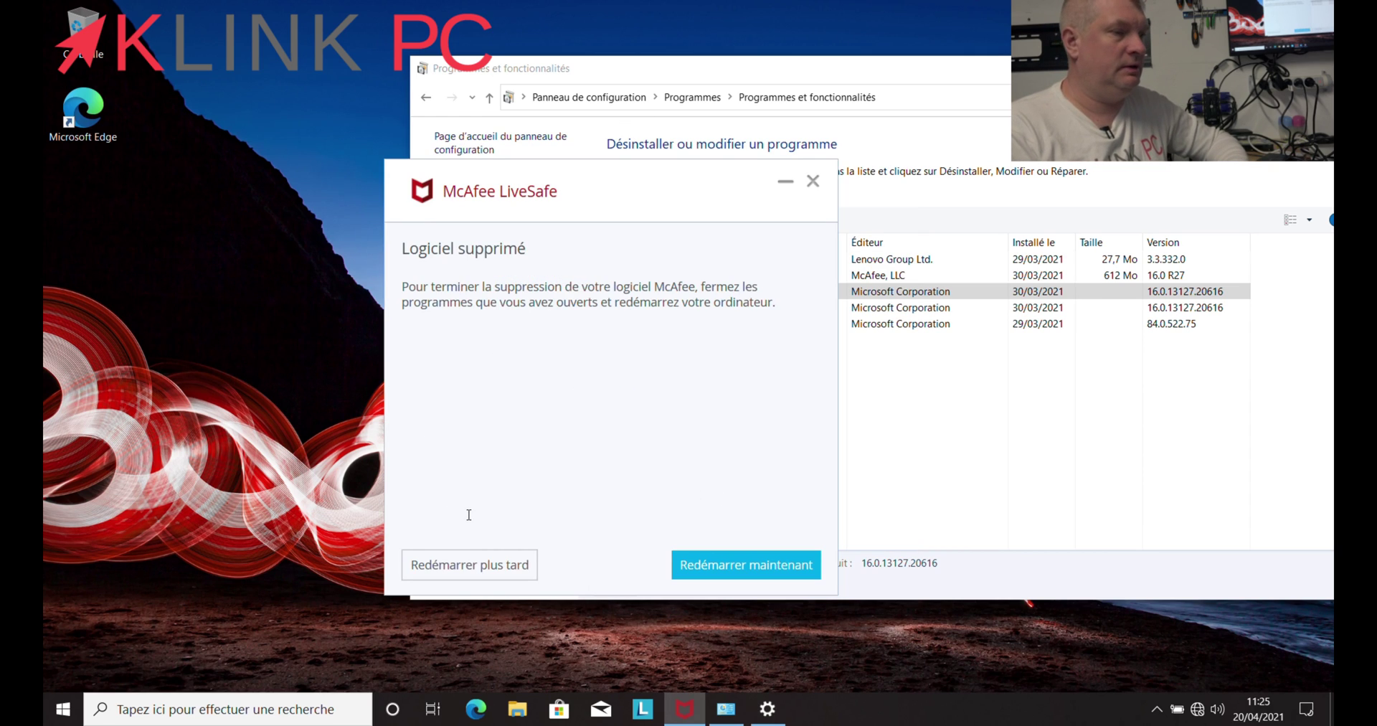
{"action": "left_click", "coordinate": [469, 565]}
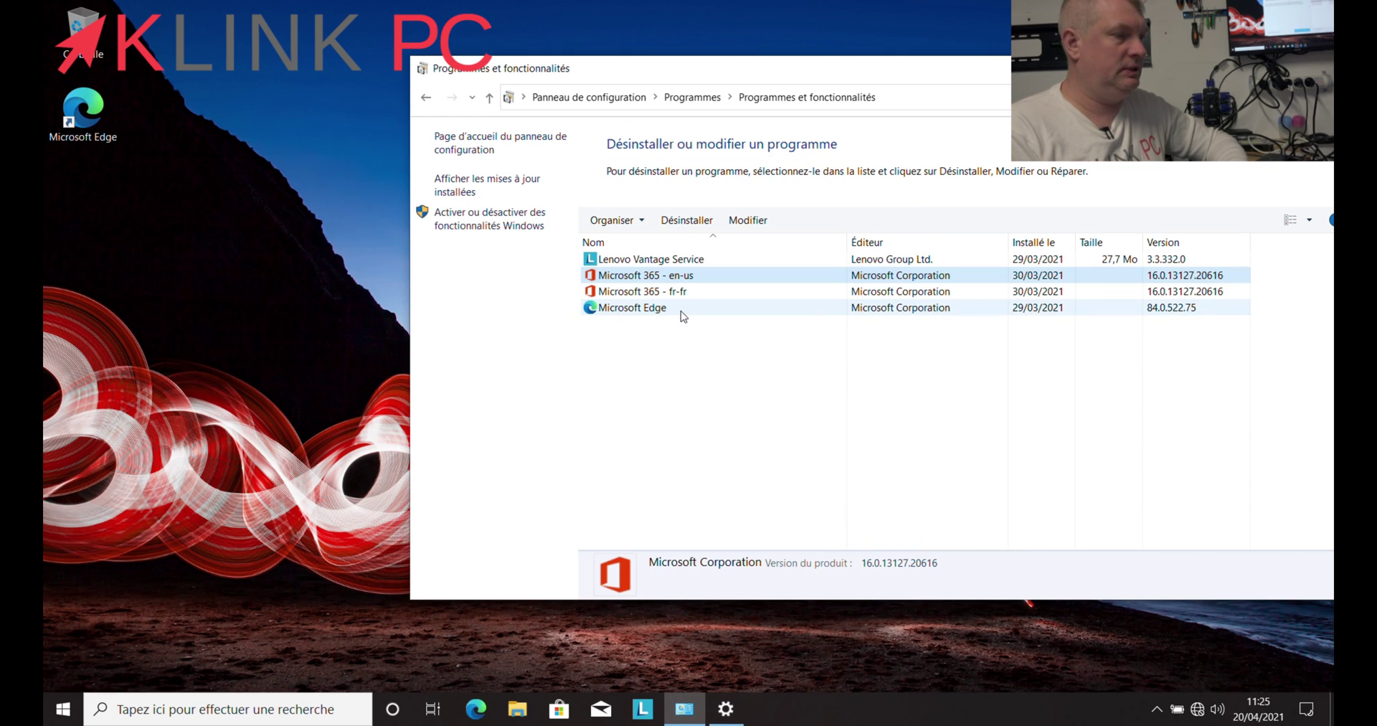
- Start uninstalling Microsoft 365 - en-us with administrator approval, and move the progress window clear of the program list
{"action": "right_click", "coordinate": [707, 274]}
{"action": "left_click", "coordinate": [759, 282]}
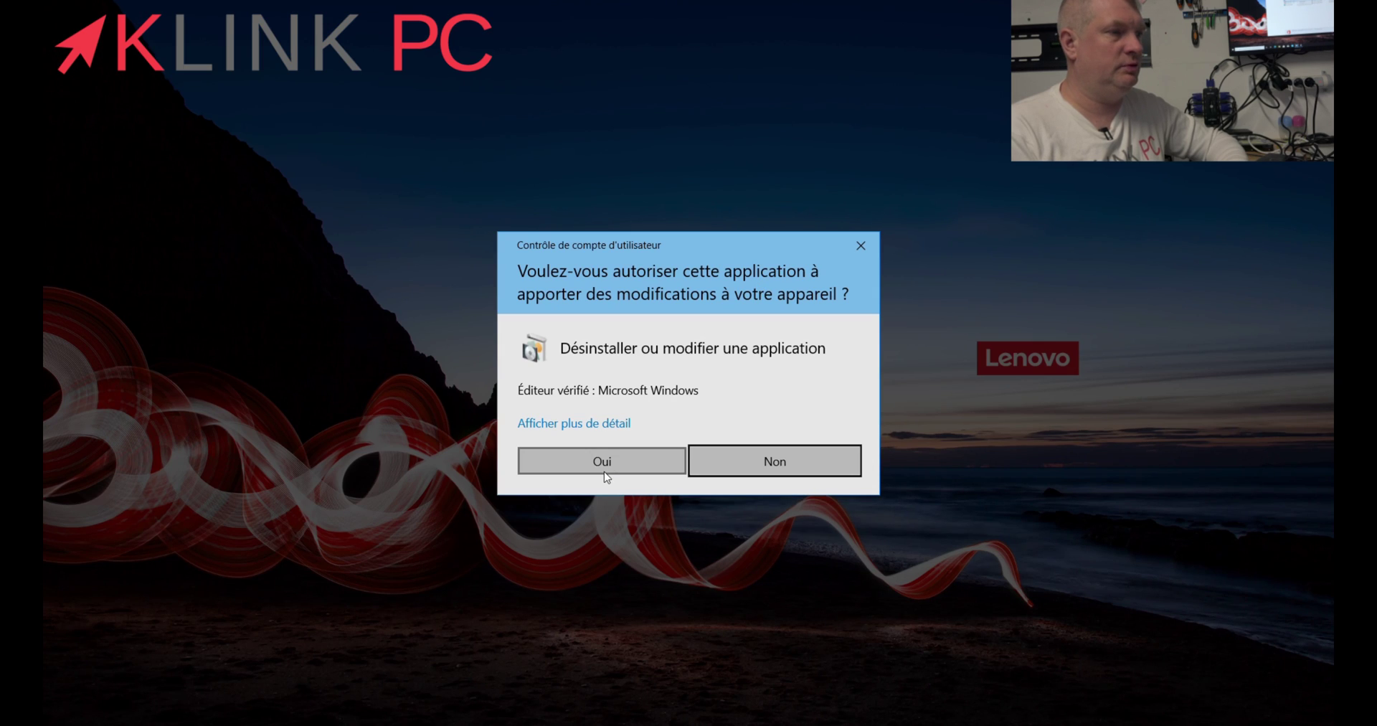
{"action": "left_click", "coordinate": [623, 461]}
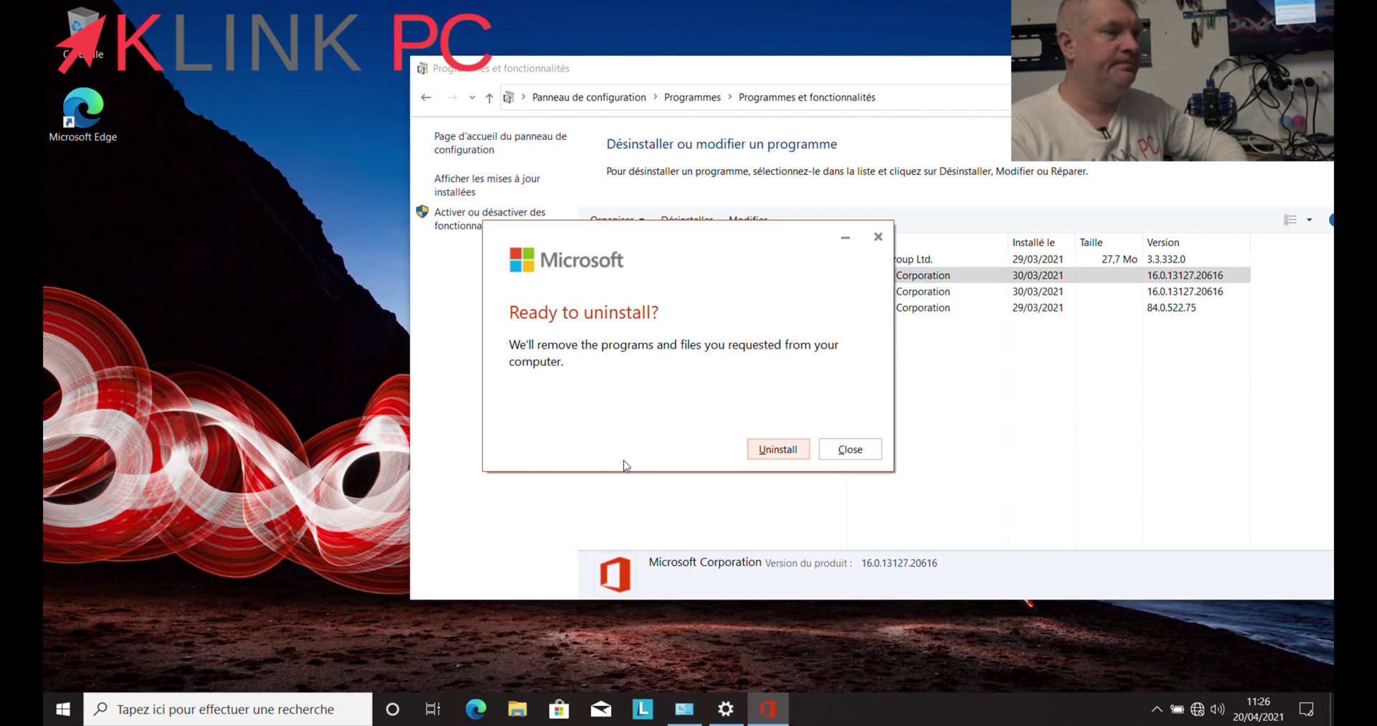
{"action": "left_click", "coordinate": [773, 453]}
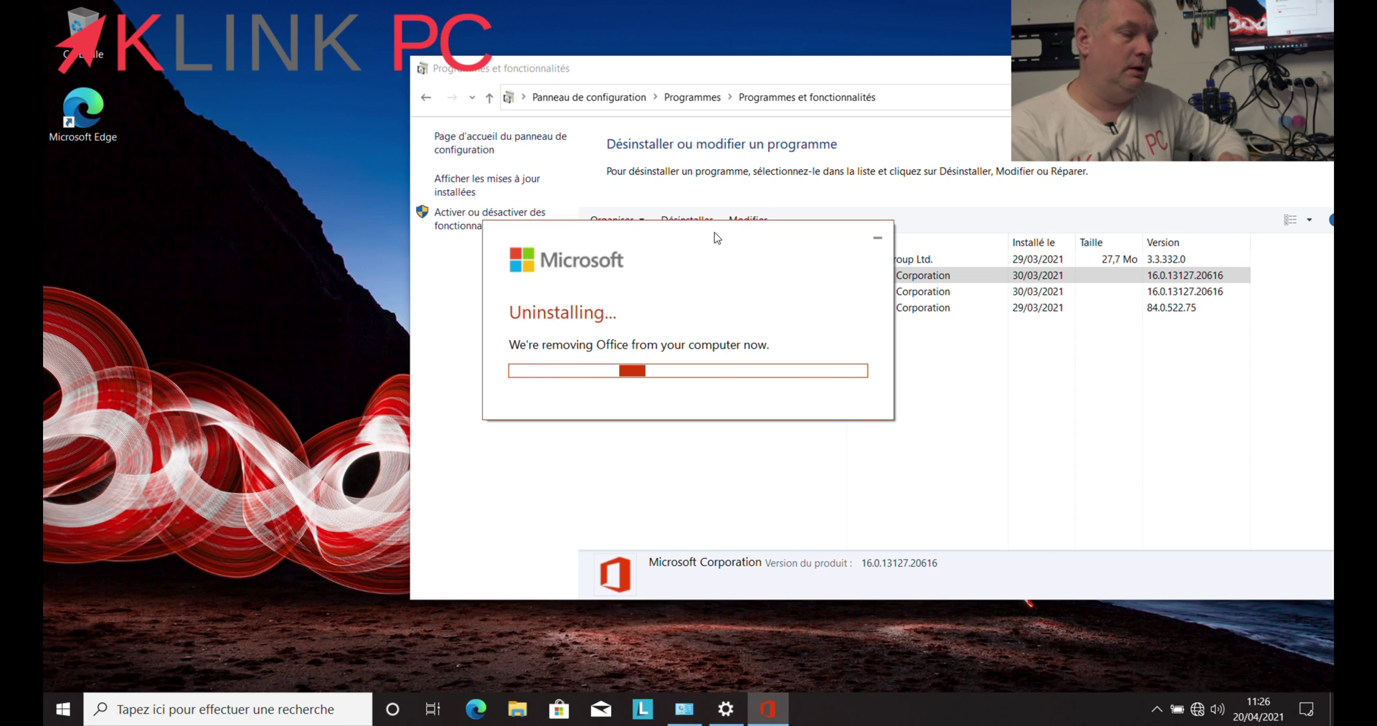
{"action": "left_click_drag", "start_coordinate": [714, 232], "coordinate": [430, 307]}
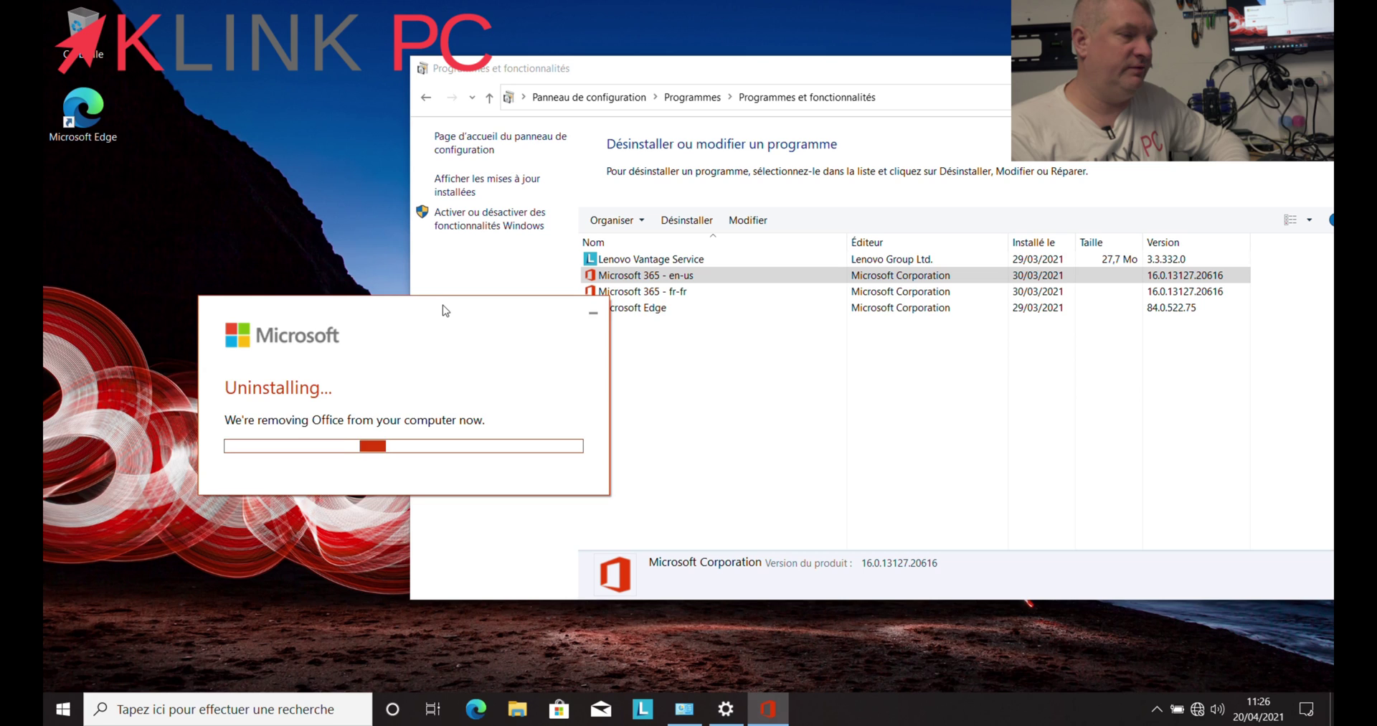
{"action": "left_click_drag", "start_coordinate": [442, 309], "coordinate": [1049, 345]}
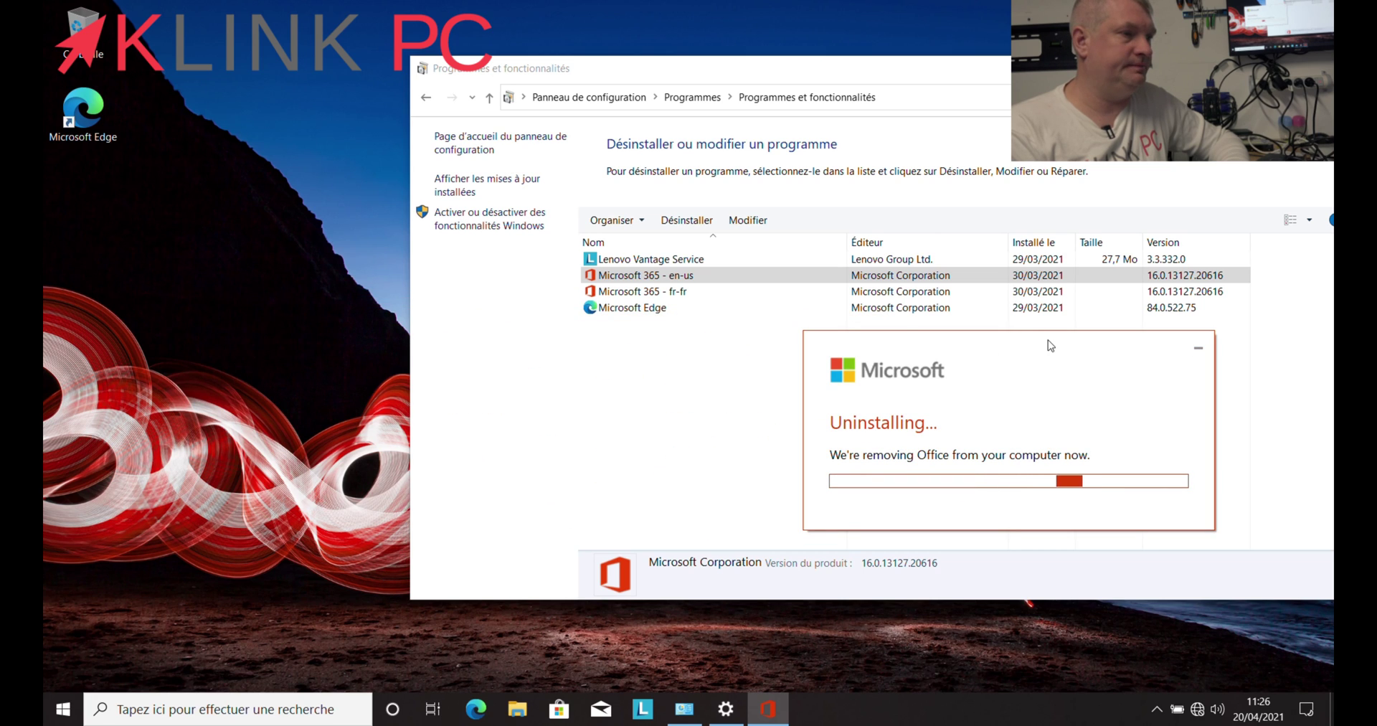
- Close the open Settings window and bring the installed programs list back to the front
{"action": "right_click", "coordinate": [731, 717]}
{"action": "left_click", "coordinate": [724, 676]}
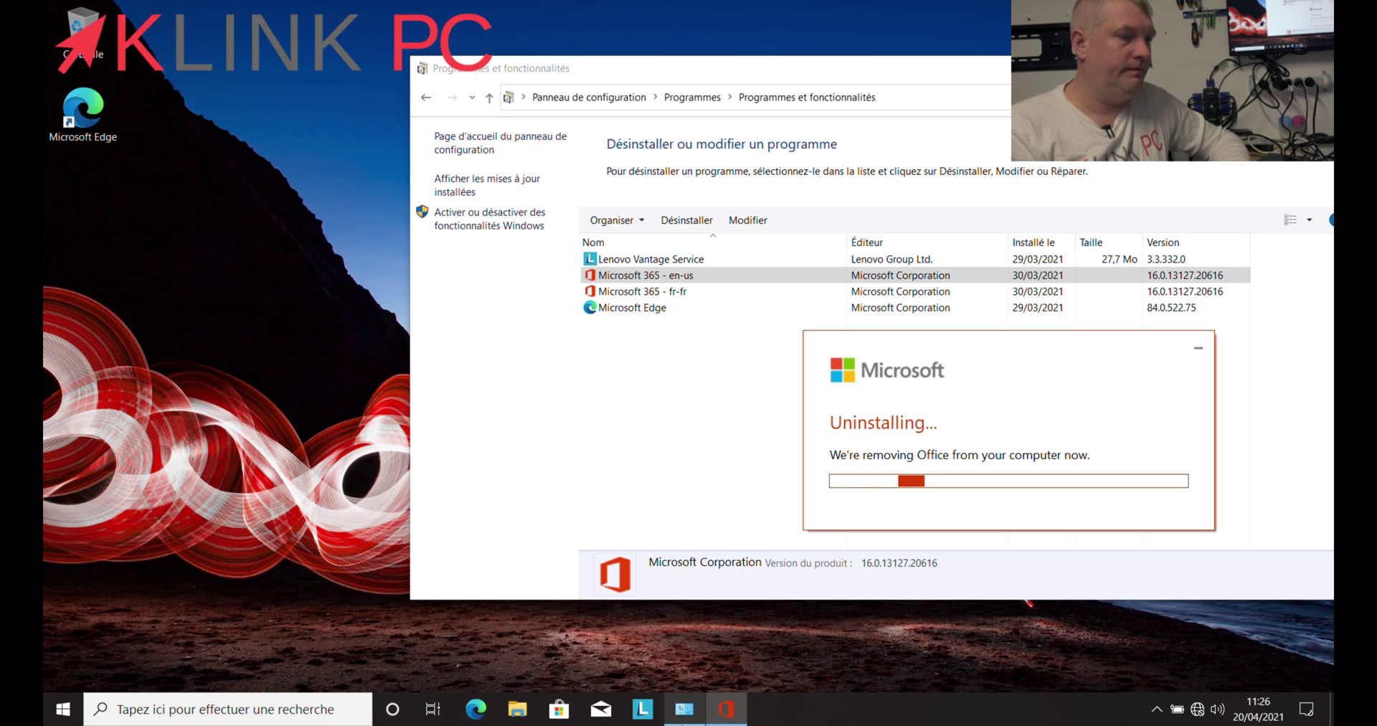
{"action": "left_click", "coordinate": [684, 709]}
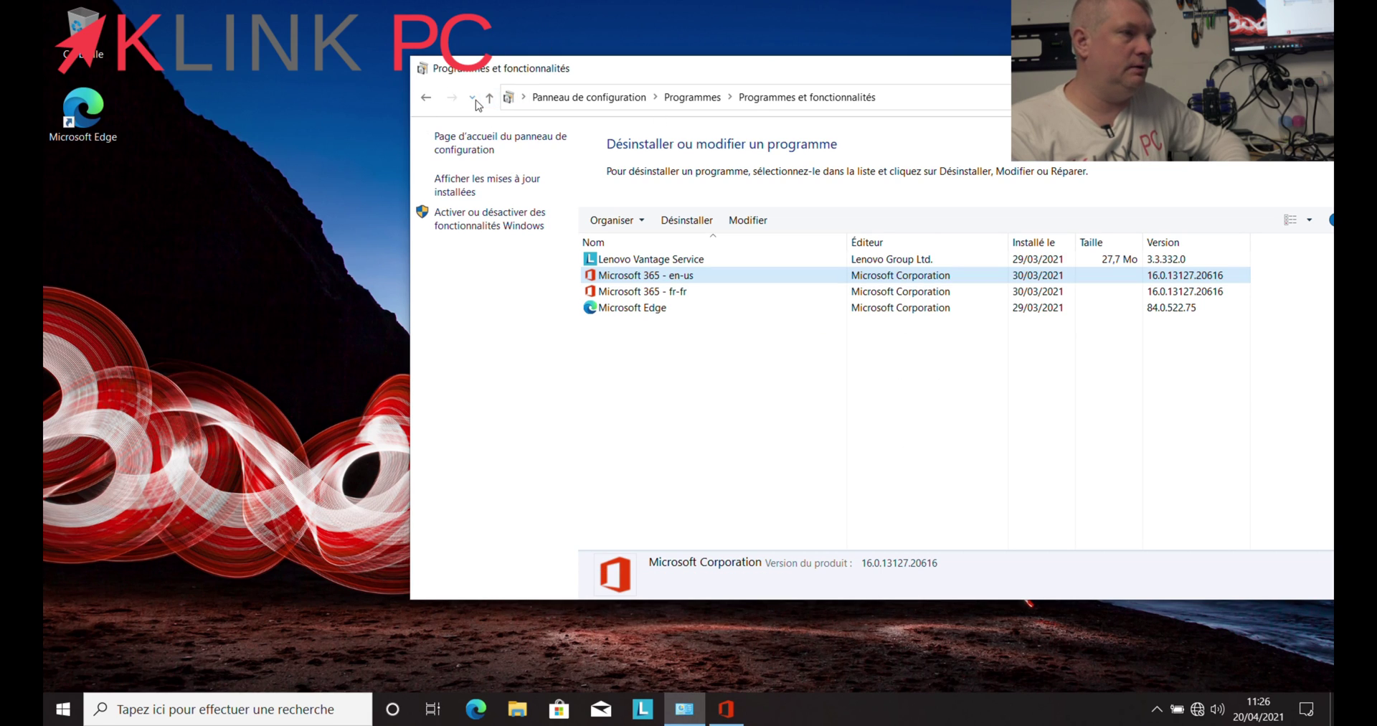
- Open a second Control Panel window with the Run command "control" and display its items as small icons
{"action": "key", "text": "super+r"}
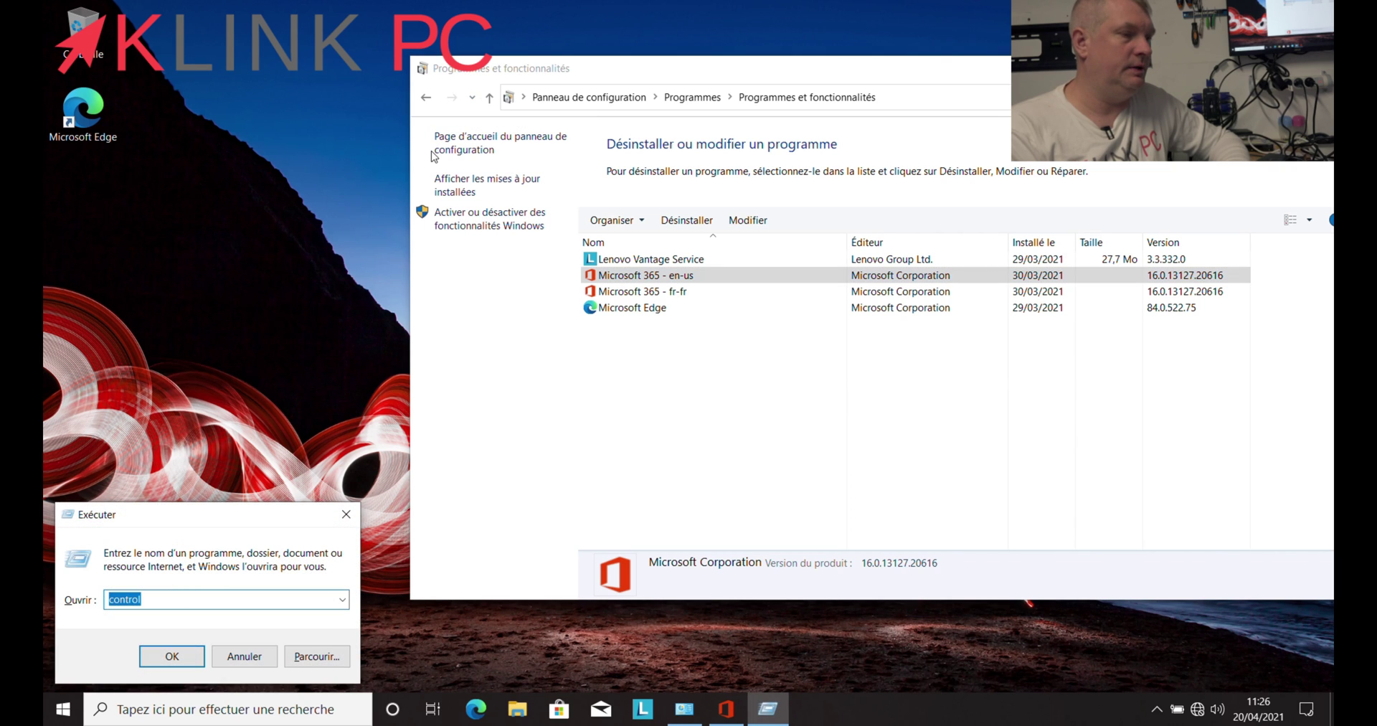
{"action": "key", "text": "Return"}
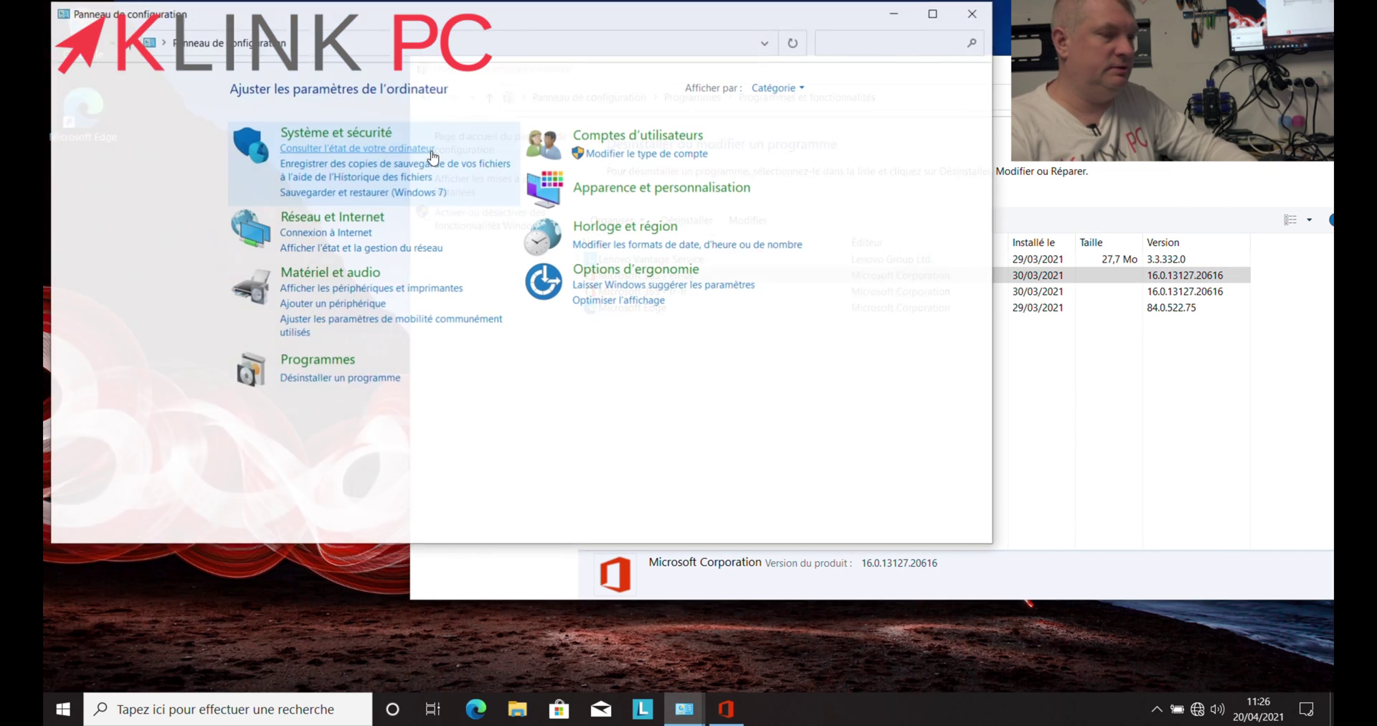
{"action": "left_click", "coordinate": [799, 89]}
{"action": "left_click", "coordinate": [785, 143]}
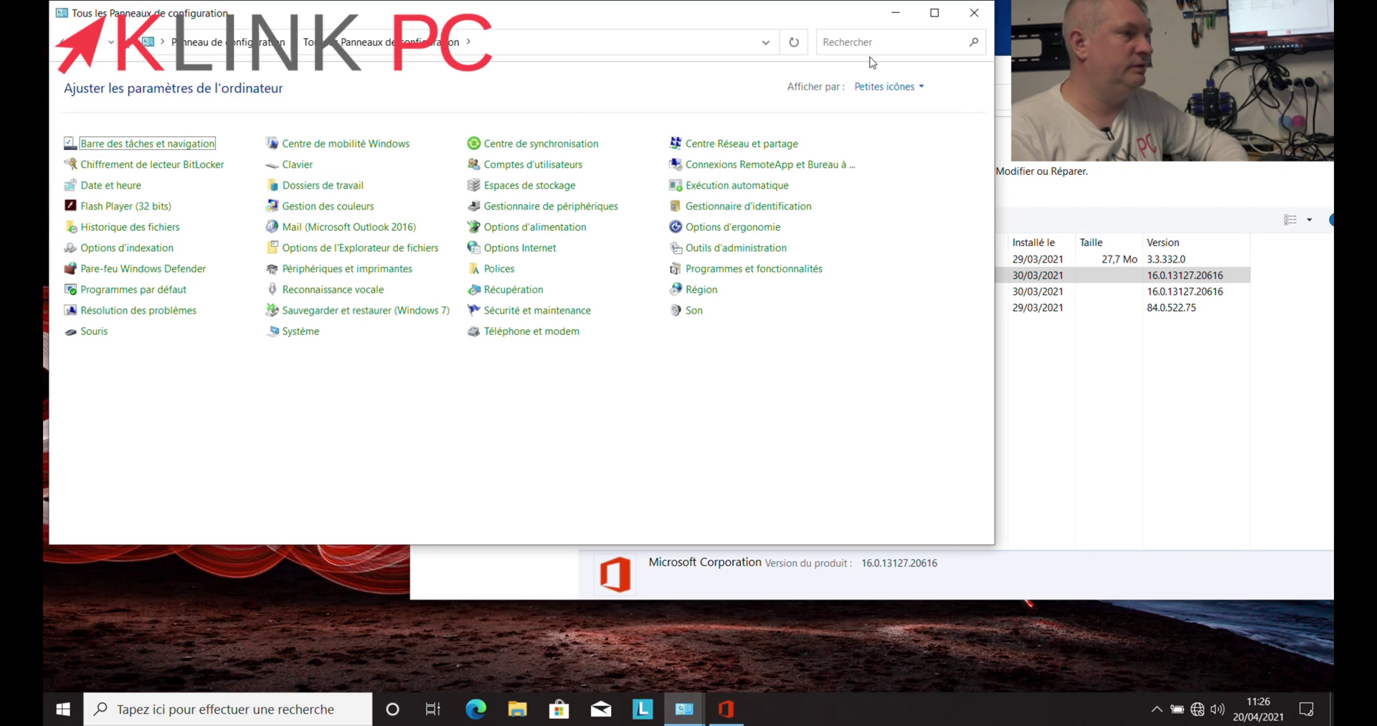
- Search the Control Panel for "resta", open the restore point creation settings, and select the Windows (C:) system drive
{"action": "left_click", "coordinate": [891, 43]}
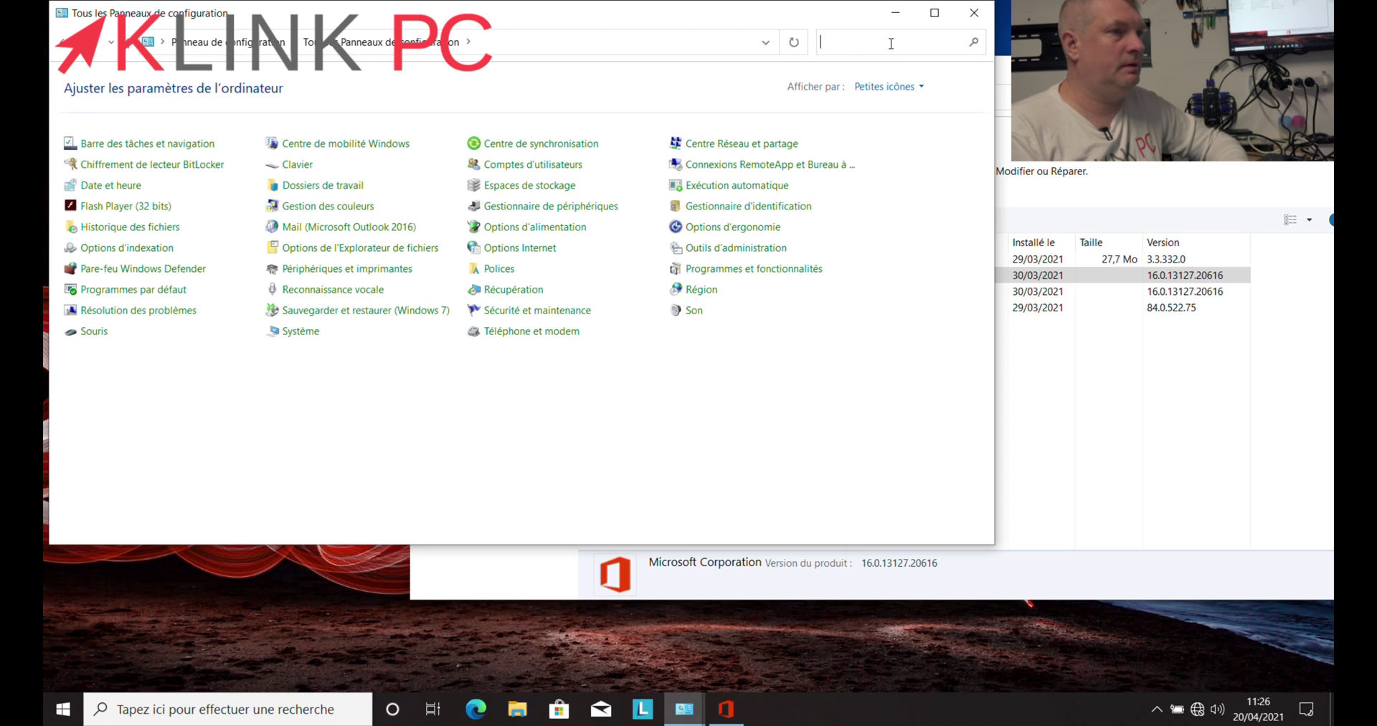
{"action": "type", "text": "resta"}
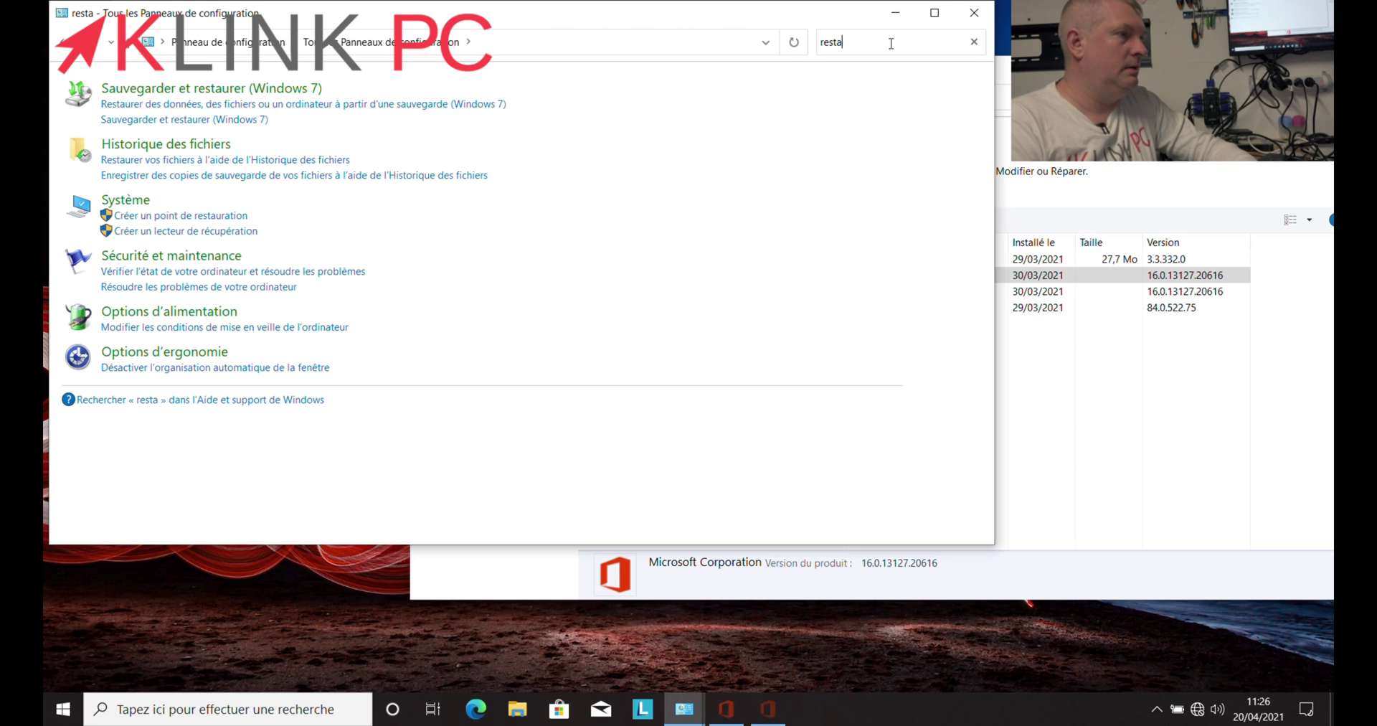
{"action": "left_click", "coordinate": [238, 216]}
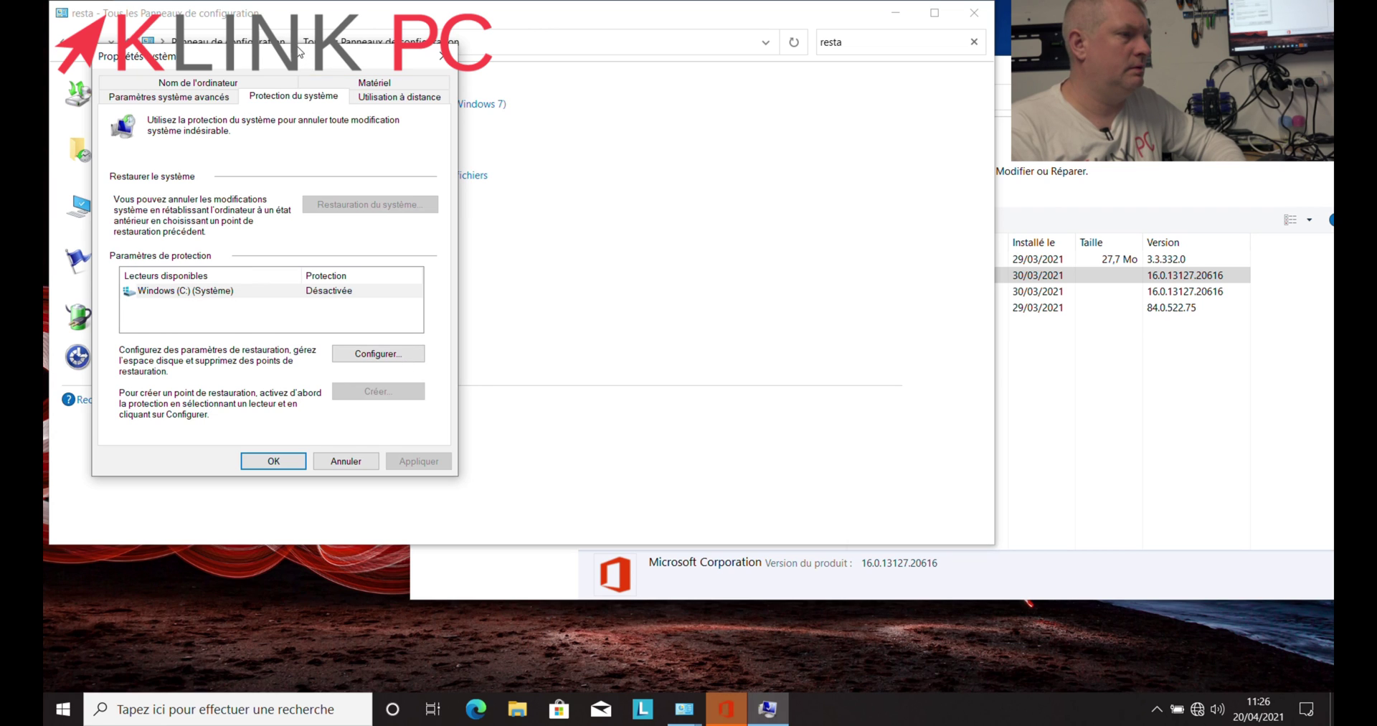
{"action": "left_click_drag", "start_coordinate": [301, 56], "coordinate": [462, 99]}
{"action": "left_click", "coordinate": [443, 329]}
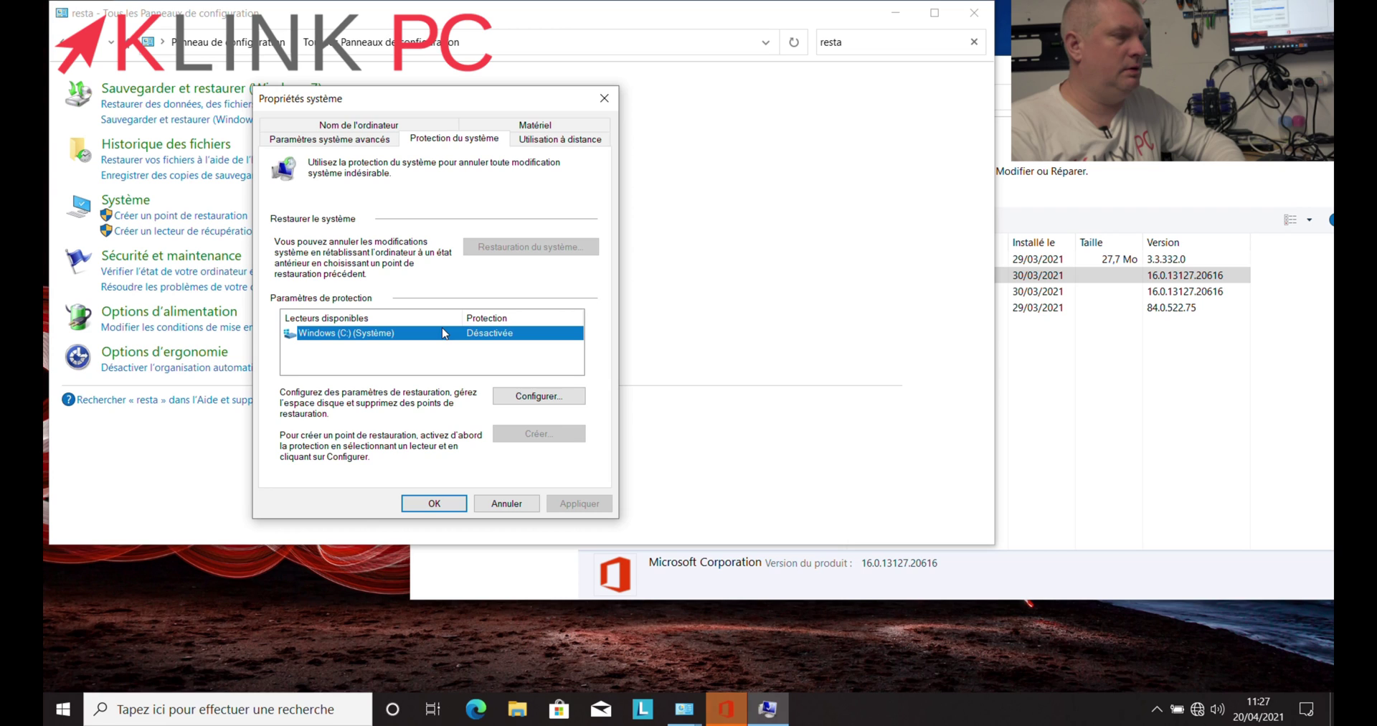
- Close the finished Office uninstaller and return to the installed programs list
{"action": "left_click", "coordinate": [744, 709]}
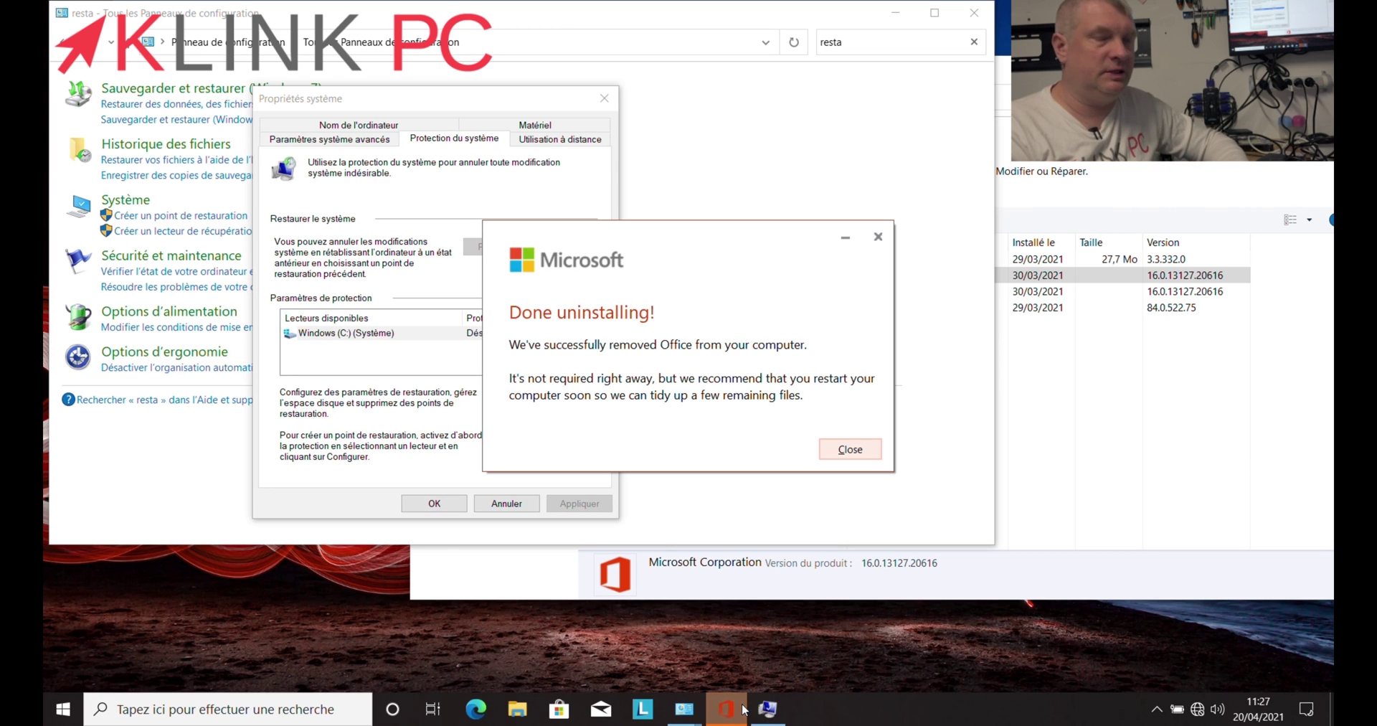
{"action": "left_click", "coordinate": [849, 449]}
{"action": "left_click", "coordinate": [1174, 453]}
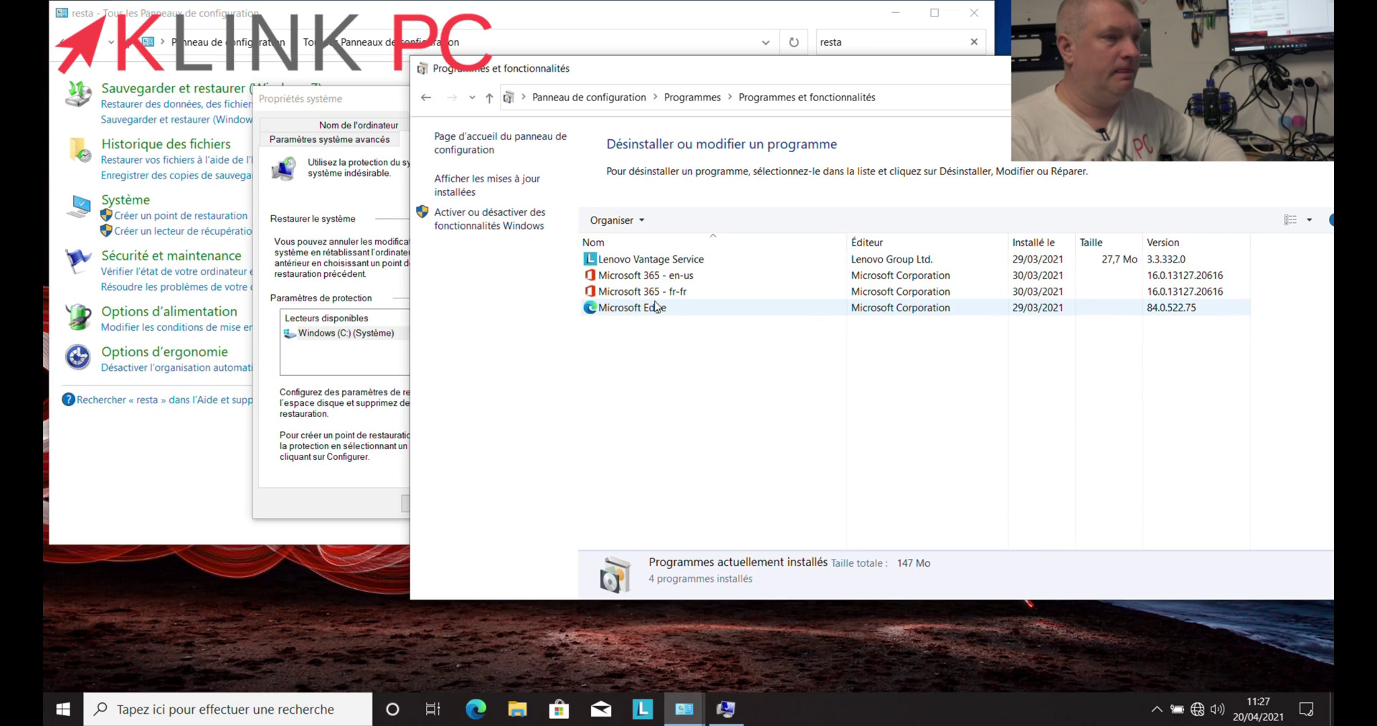
- Try to uninstall Microsoft 365 - fr-fr from the installed programs list
{"action": "right_click", "coordinate": [673, 293]}
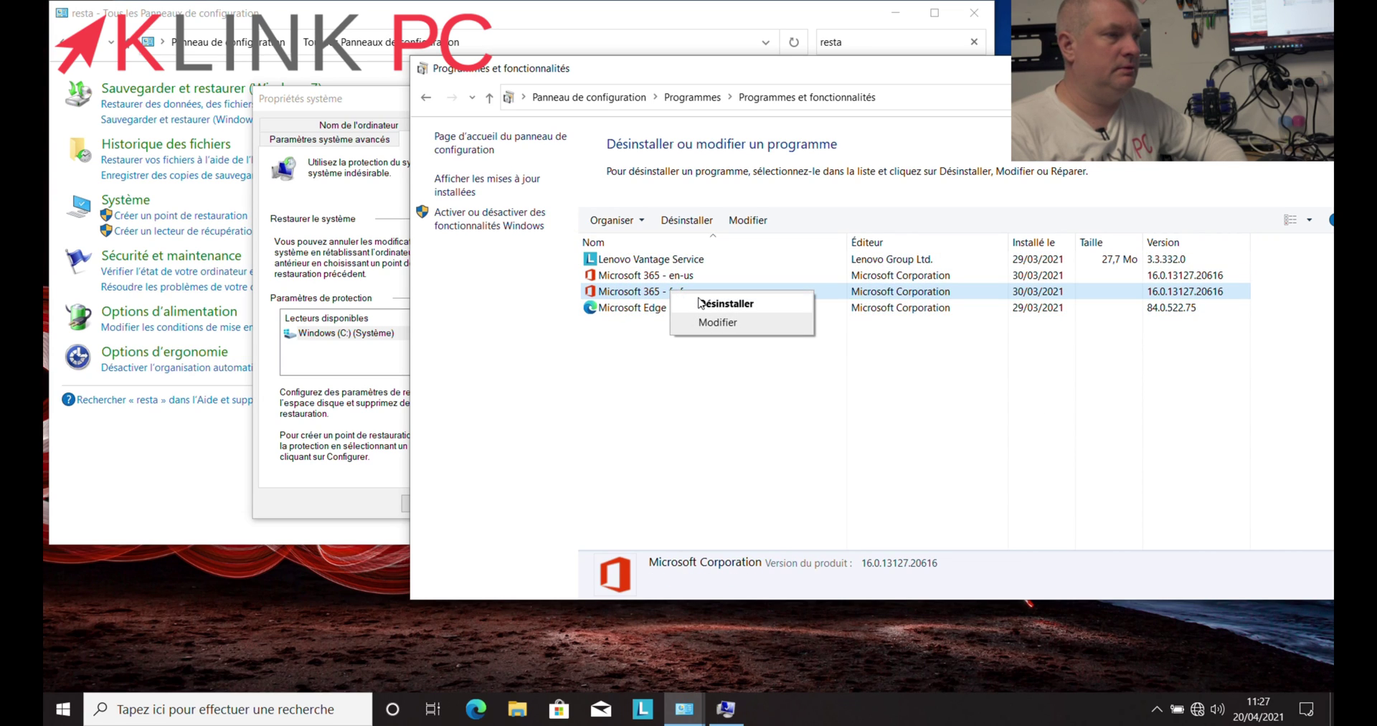
{"action": "left_click", "coordinate": [701, 301]}
{"action": "left_click", "coordinate": [805, 372]}
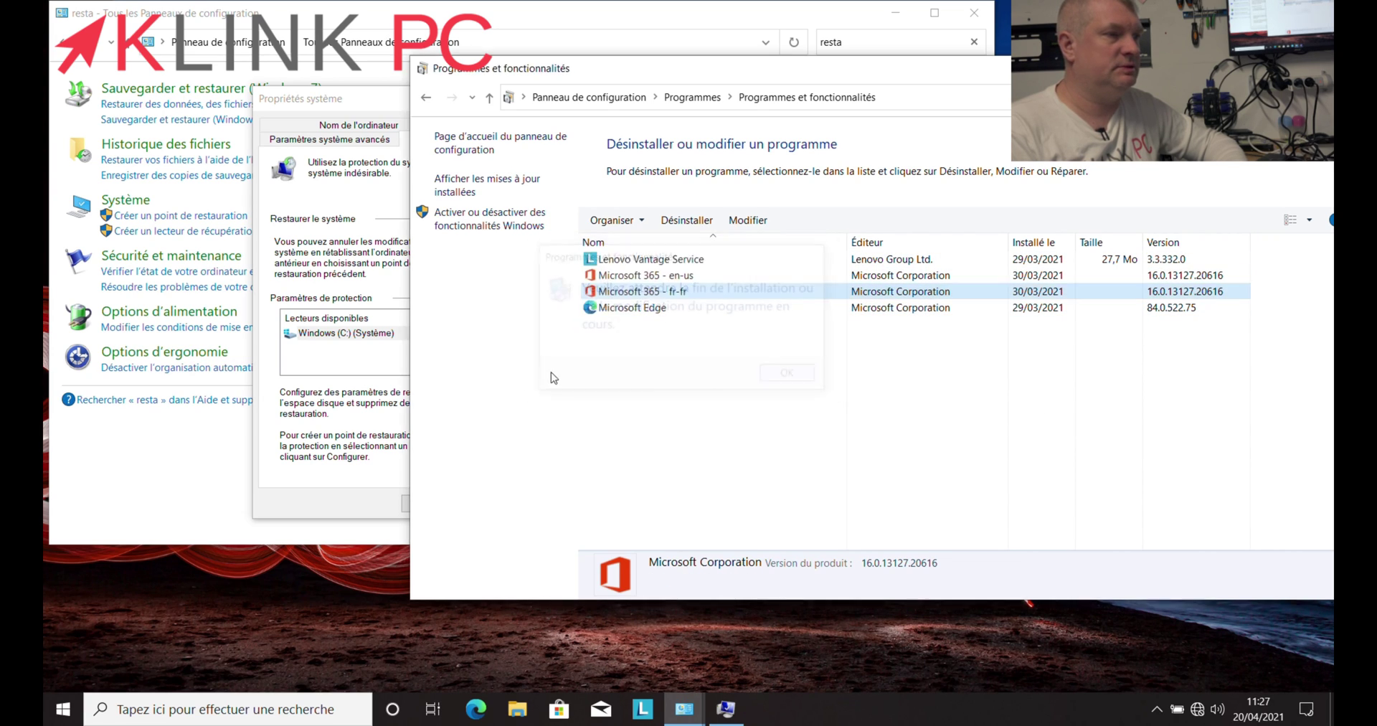
- Turn on system protection for the Windows (C:) drive, apply it, and close the protection and system properties dialogs
{"action": "left_click", "coordinate": [318, 448]}
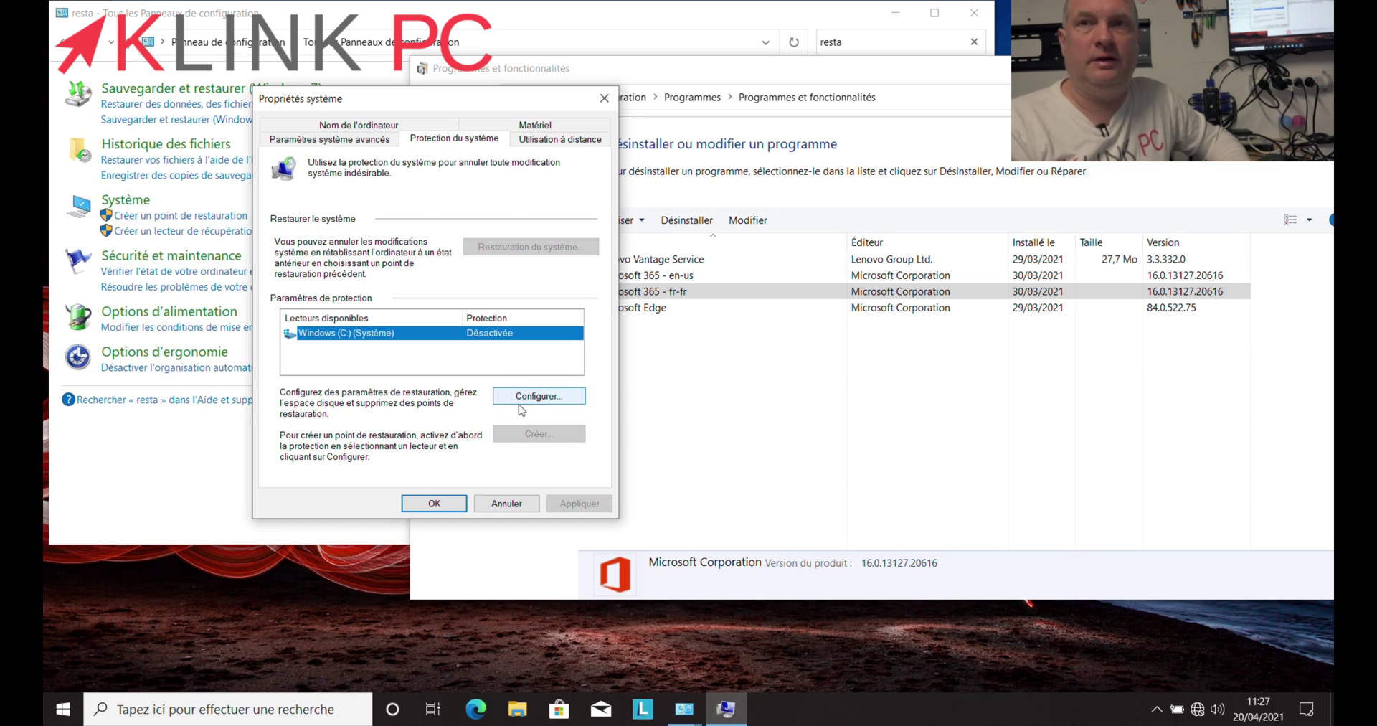
{"action": "left_click", "coordinate": [539, 399]}
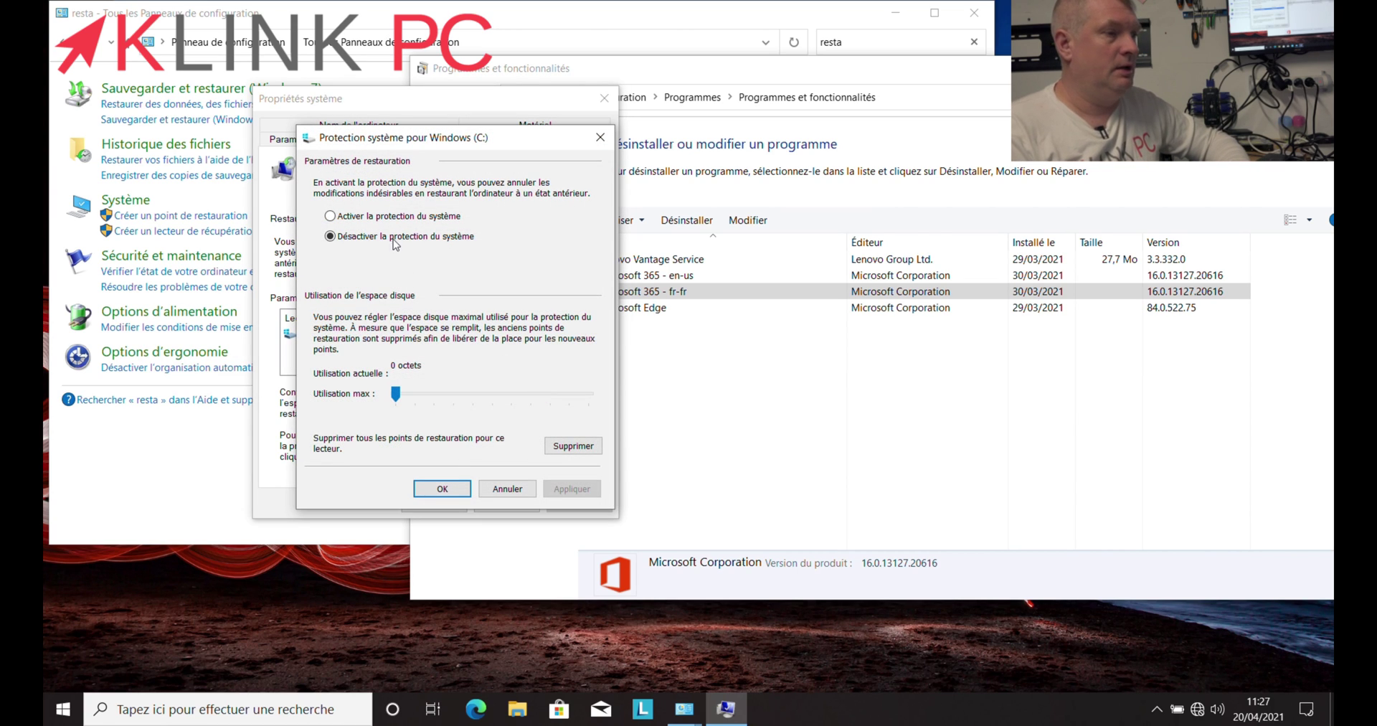
{"action": "left_click", "coordinate": [400, 222]}
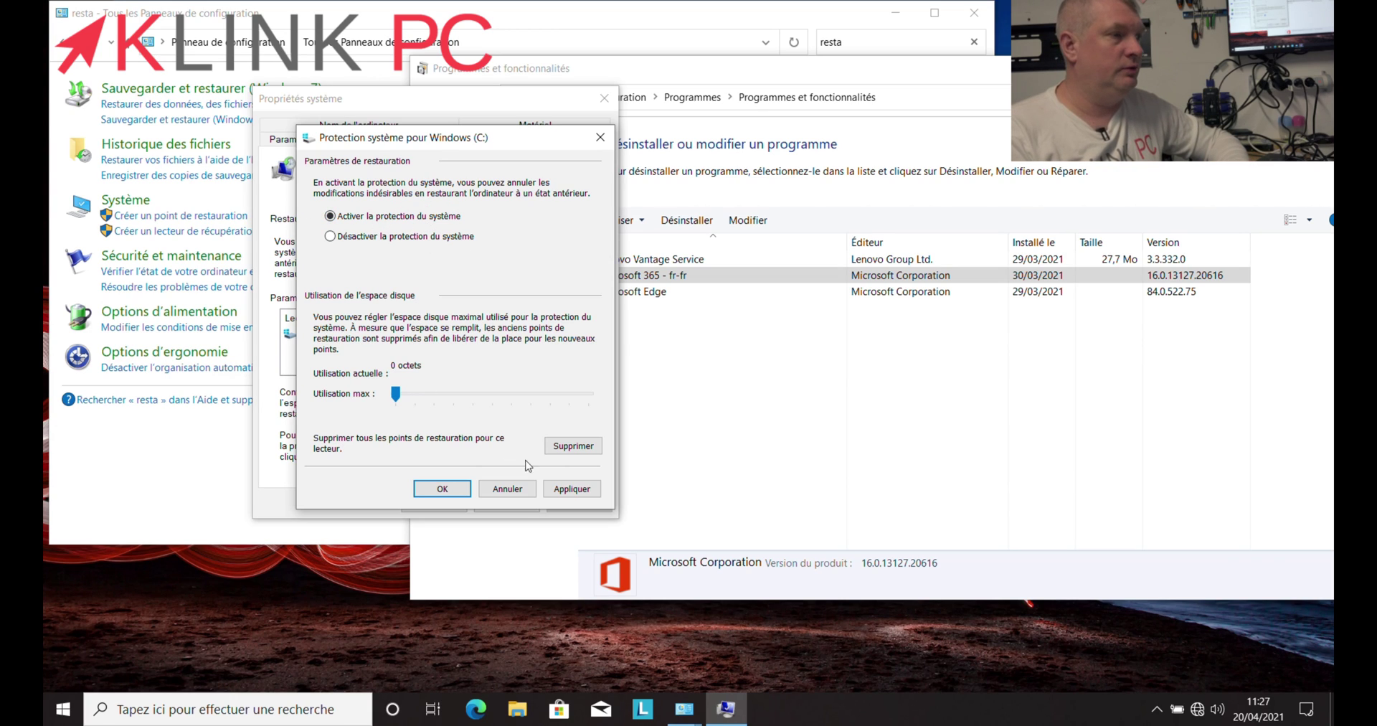
{"action": "left_click", "coordinate": [572, 488]}
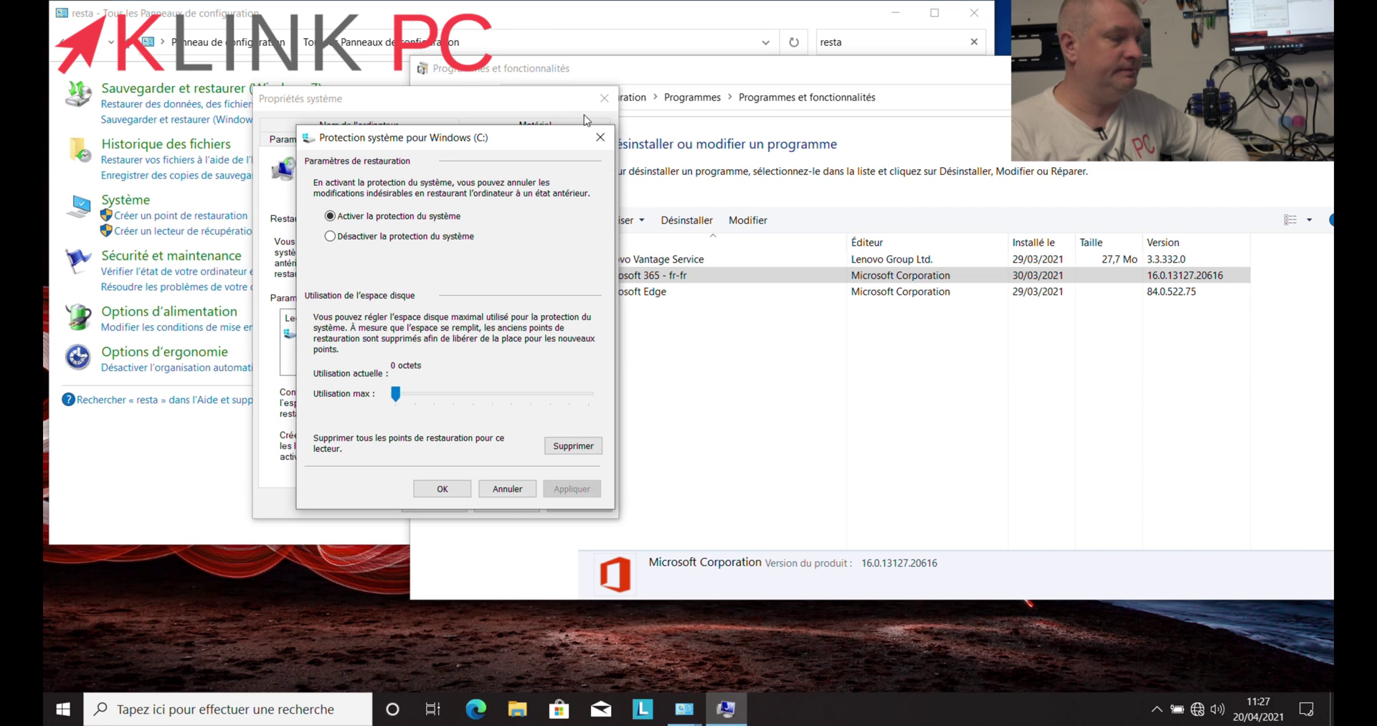
{"action": "left_click", "coordinate": [601, 137]}
{"action": "left_click", "coordinate": [606, 91]}
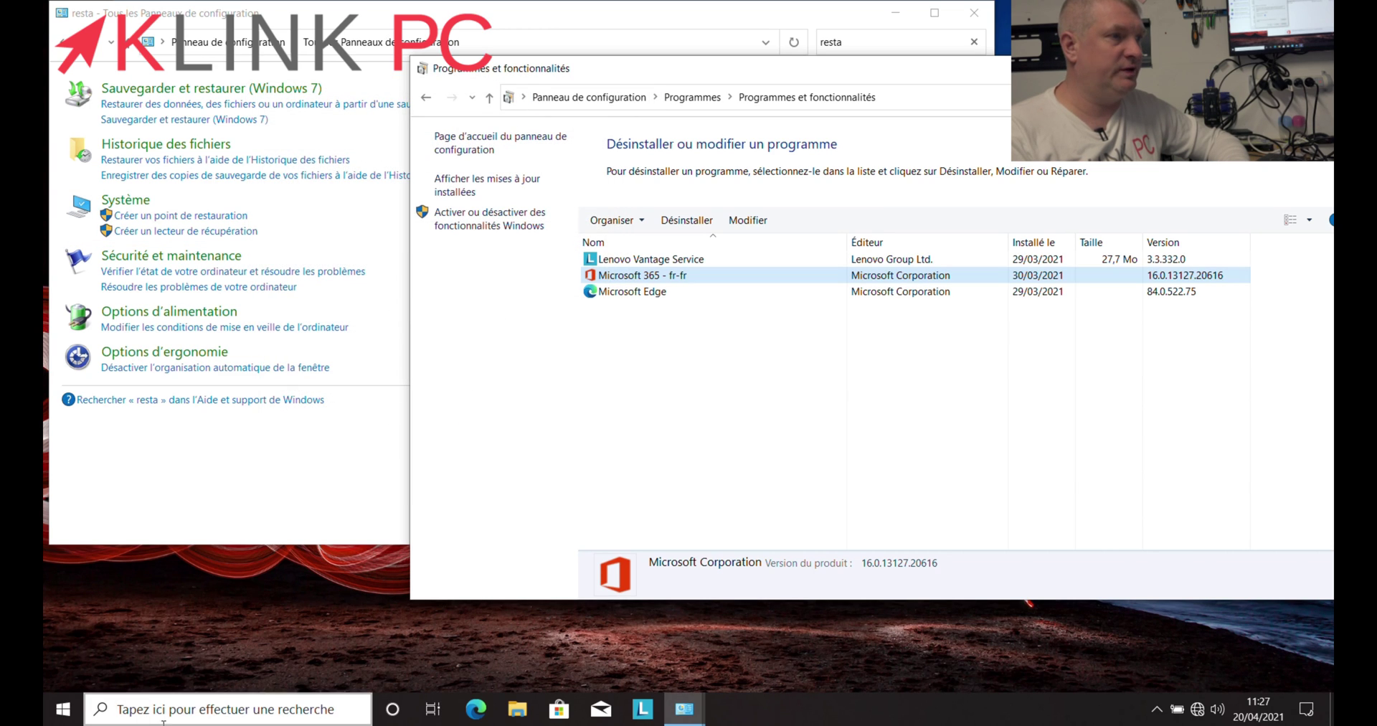
- Close the Control Panel search results, search Windows for "restau", and open the restore point creation settings
{"action": "left_click", "coordinate": [974, 12]}
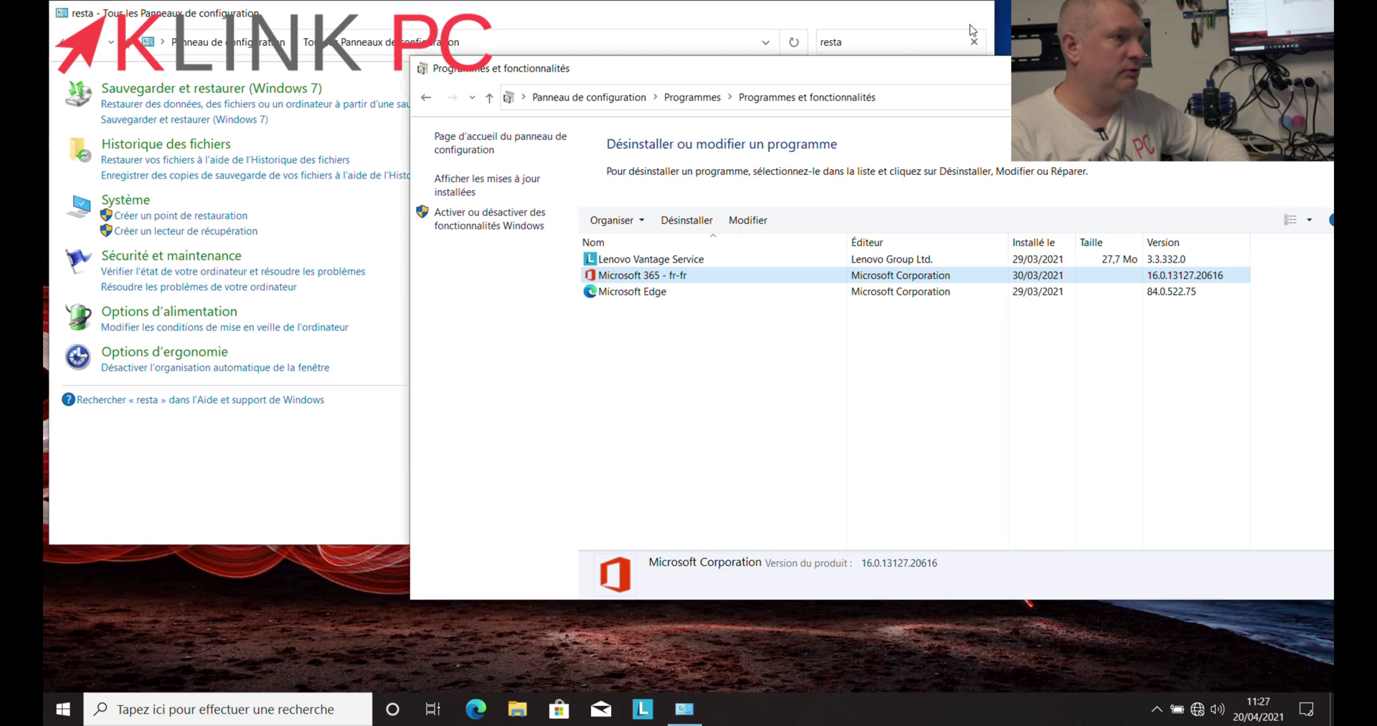
{"action": "left_click", "coordinate": [223, 708]}
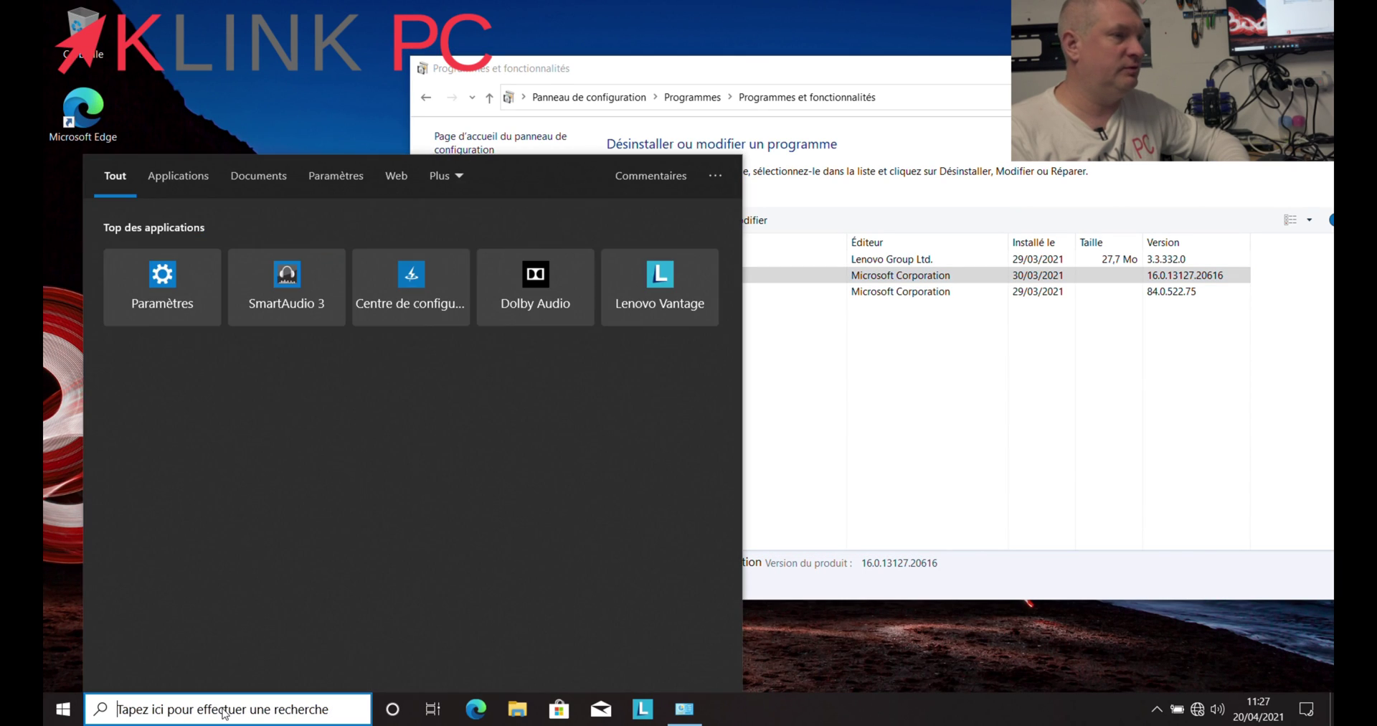
{"action": "type", "text": "restau"}
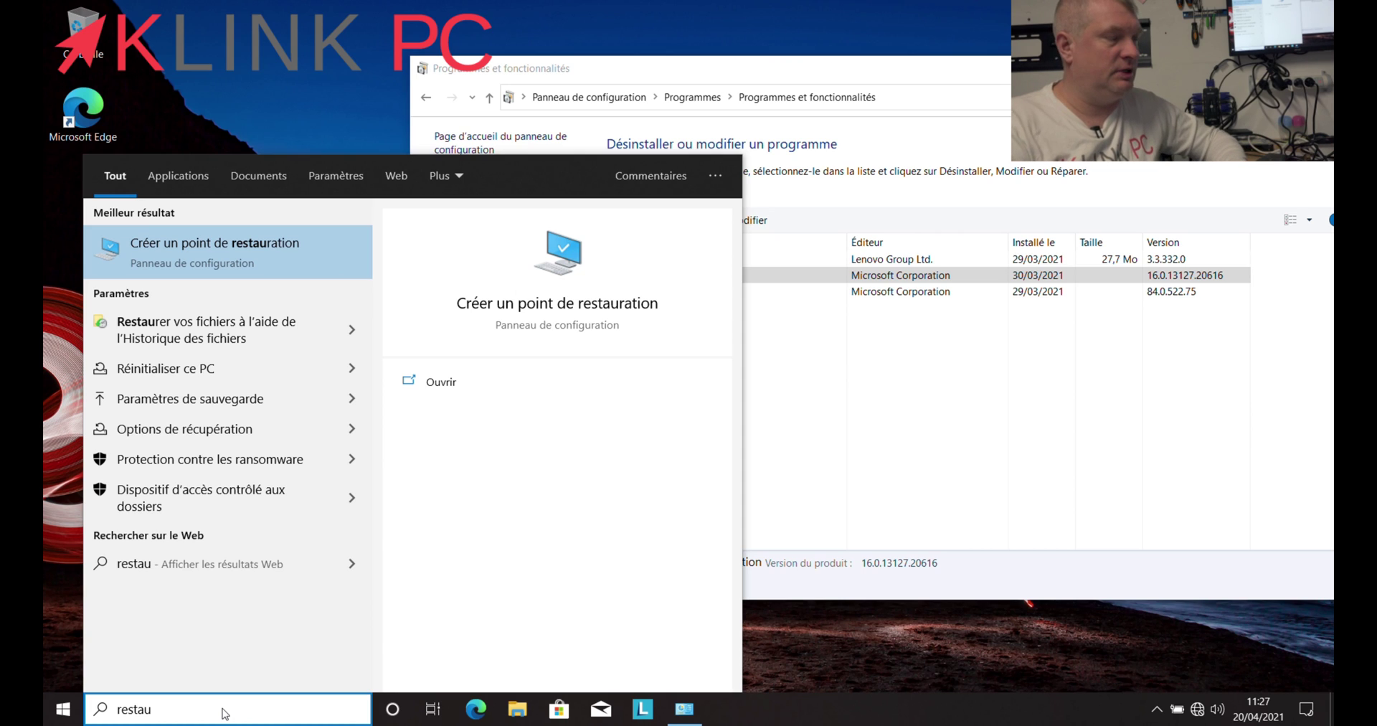
{"action": "left_click", "coordinate": [573, 286]}
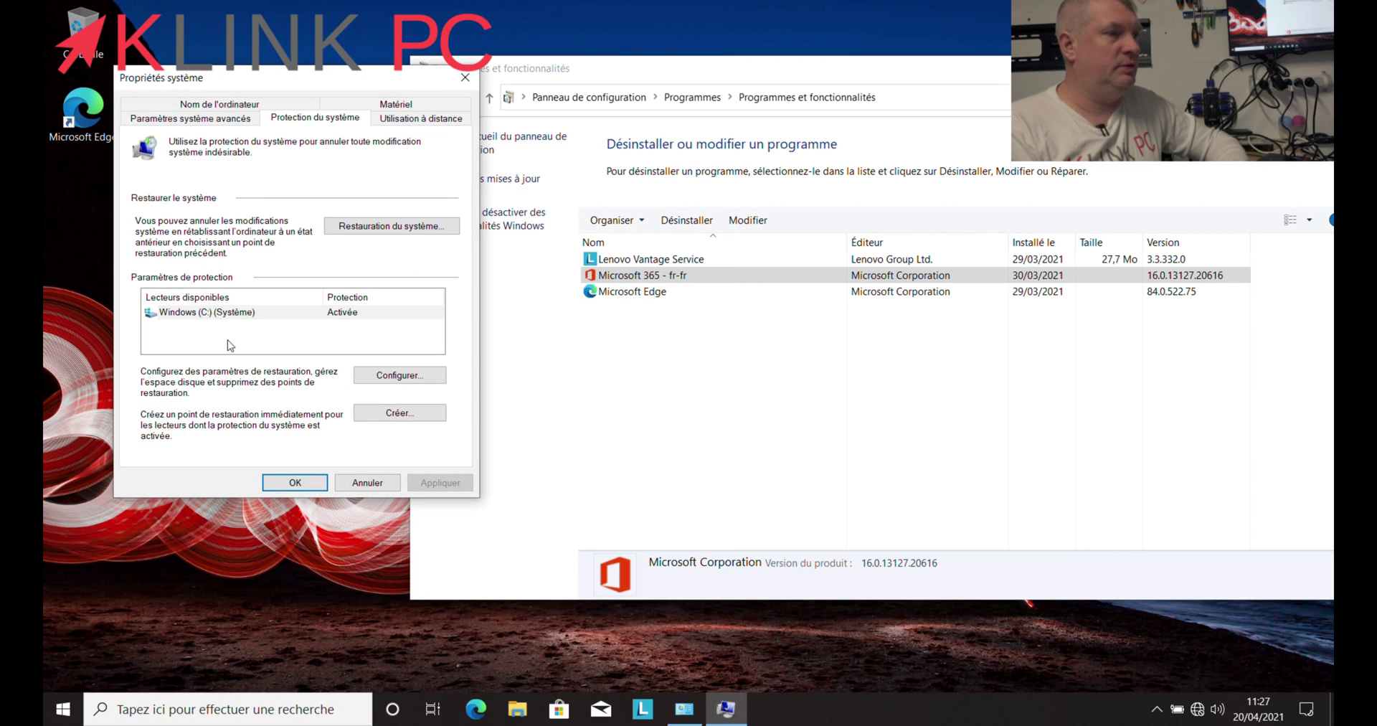
- Check the system protection configuration of the Windows (C:) system drive and close it with the protection option enabled
{"action": "left_click", "coordinate": [346, 314]}
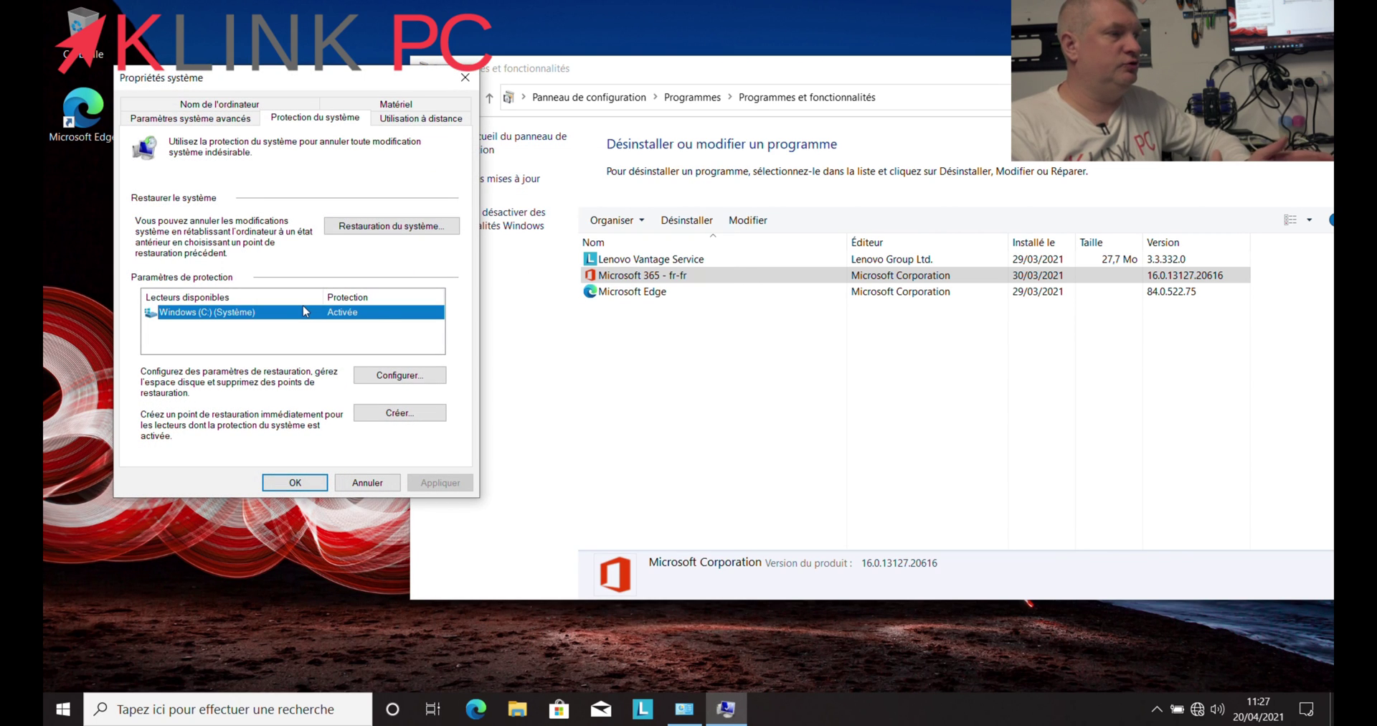
{"action": "left_click", "coordinate": [400, 373]}
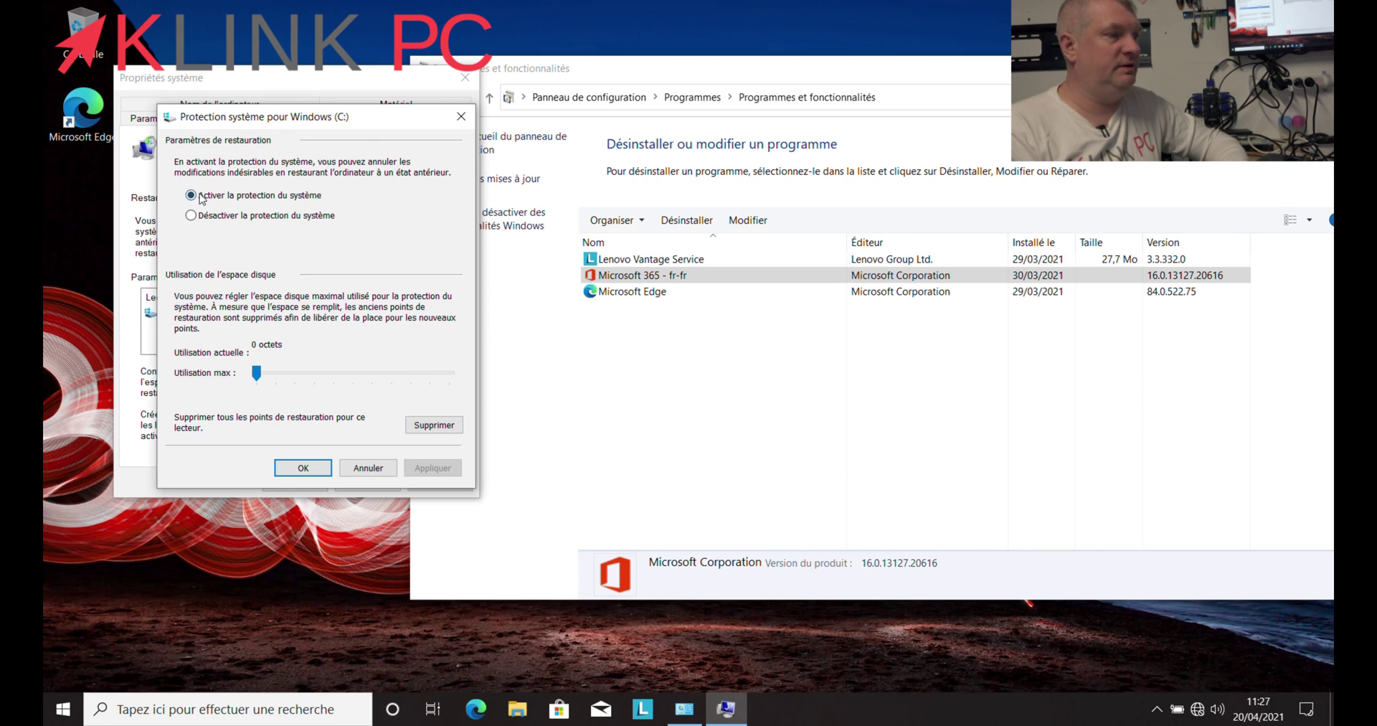
{"action": "left_click", "coordinate": [307, 467]}
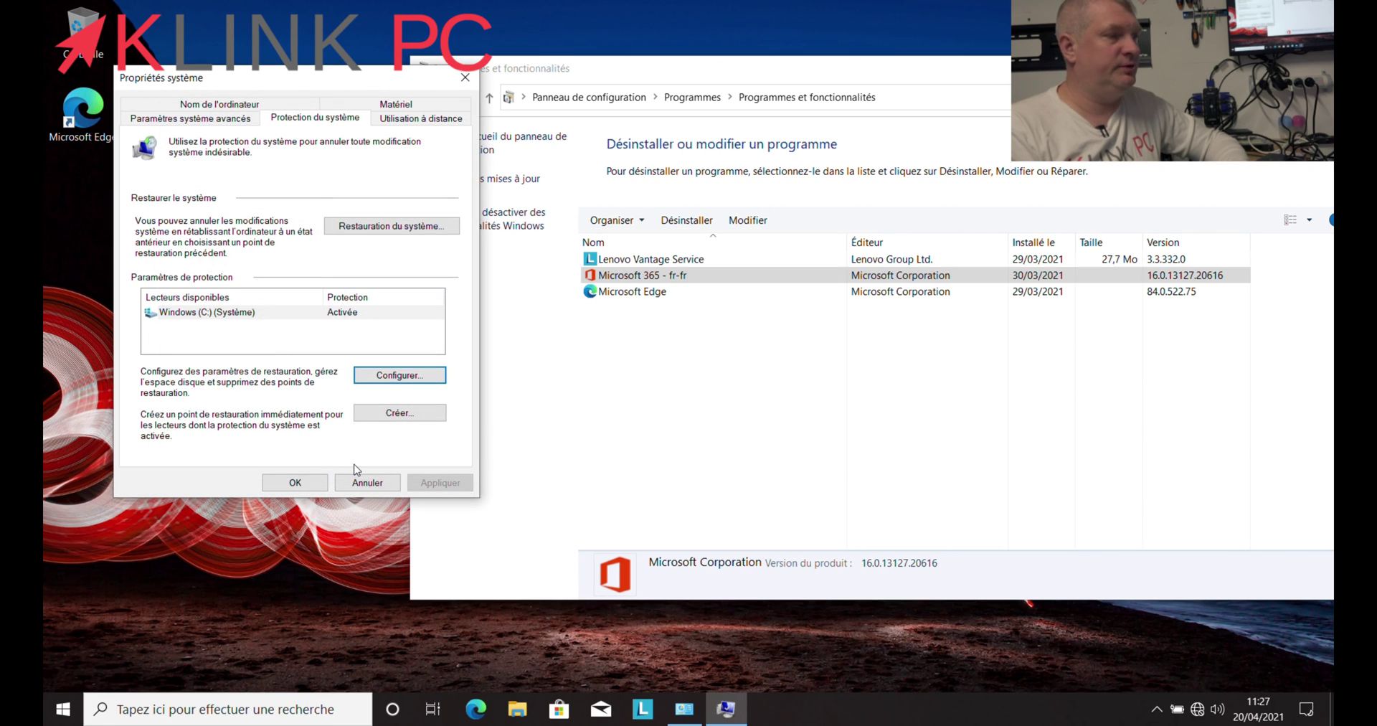
- Uninstall Microsoft 365 - fr-fr, move the uninstaller window aside, and close the system properties dialog
{"action": "right_click", "coordinate": [752, 279]}
{"action": "left_click", "coordinate": [798, 292]}
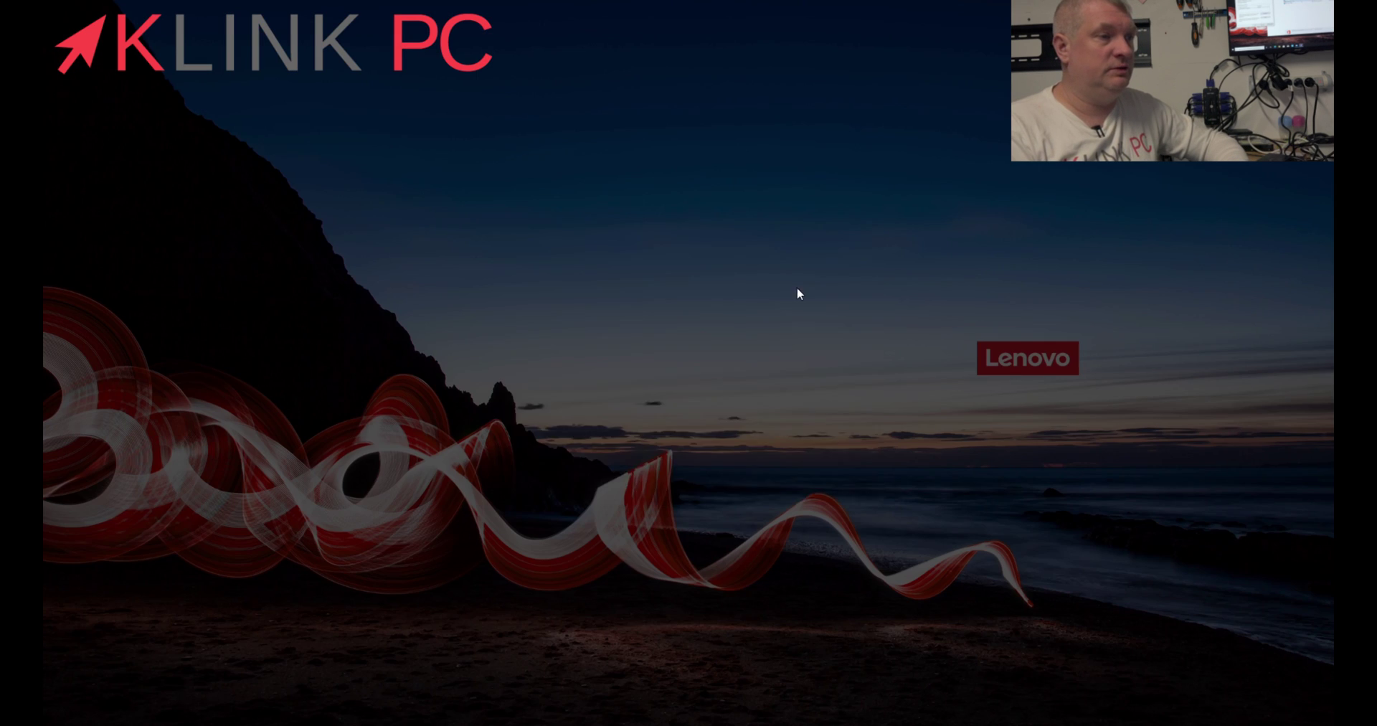
{"action": "left_click", "coordinate": [562, 467]}
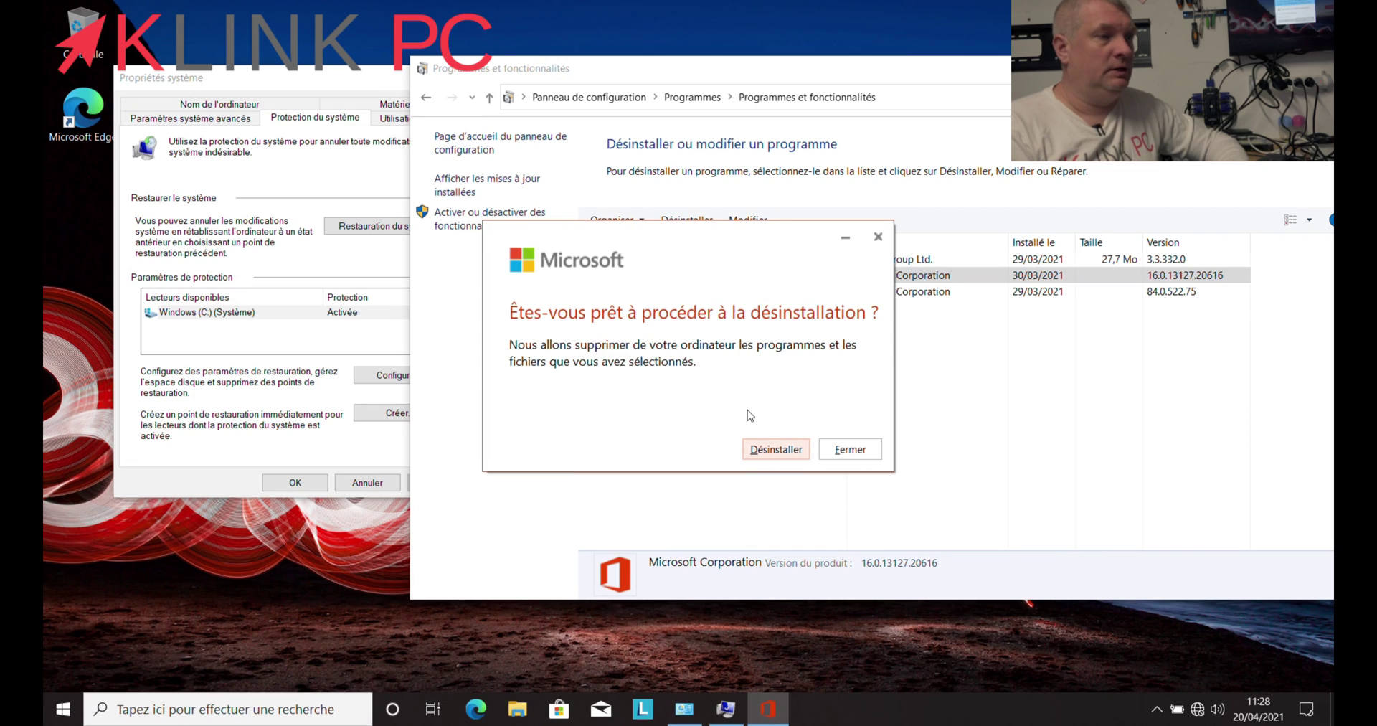
{"action": "left_click", "coordinate": [777, 449]}
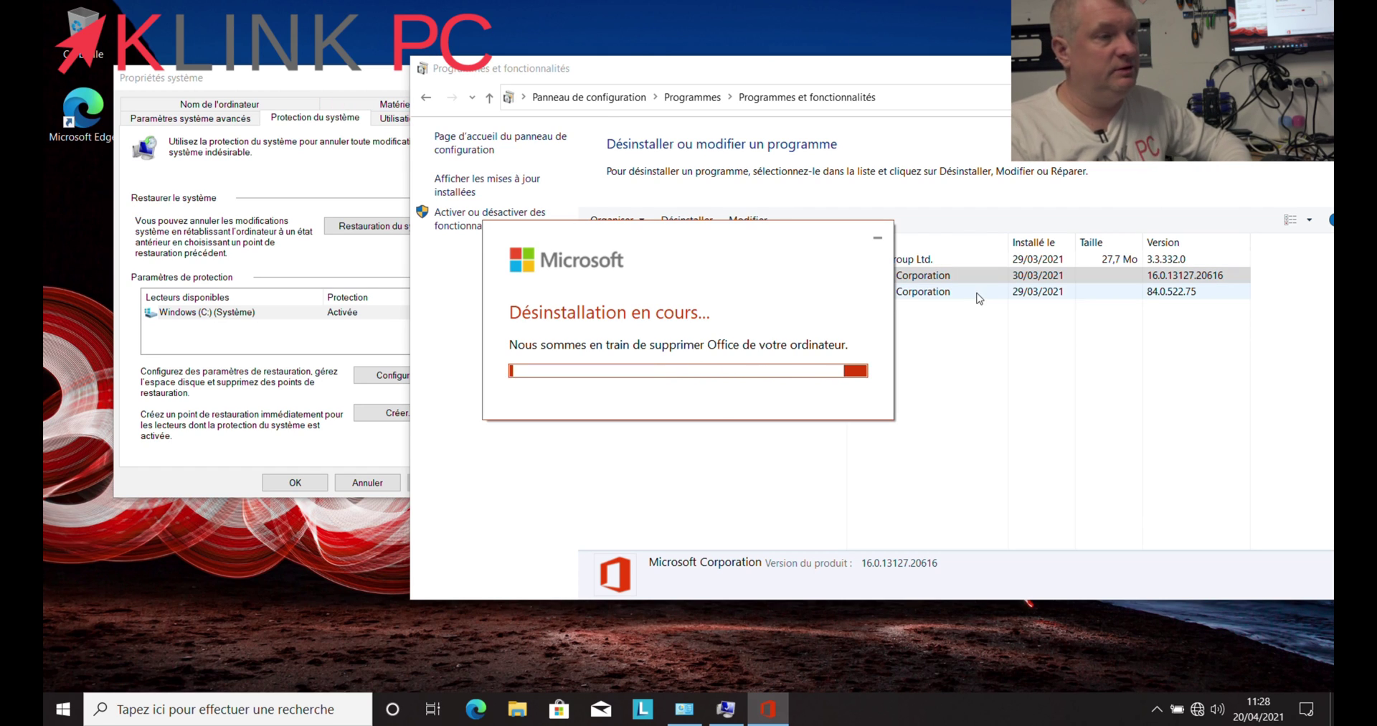
{"action": "left_click_drag", "start_coordinate": [721, 239], "coordinate": [991, 394]}
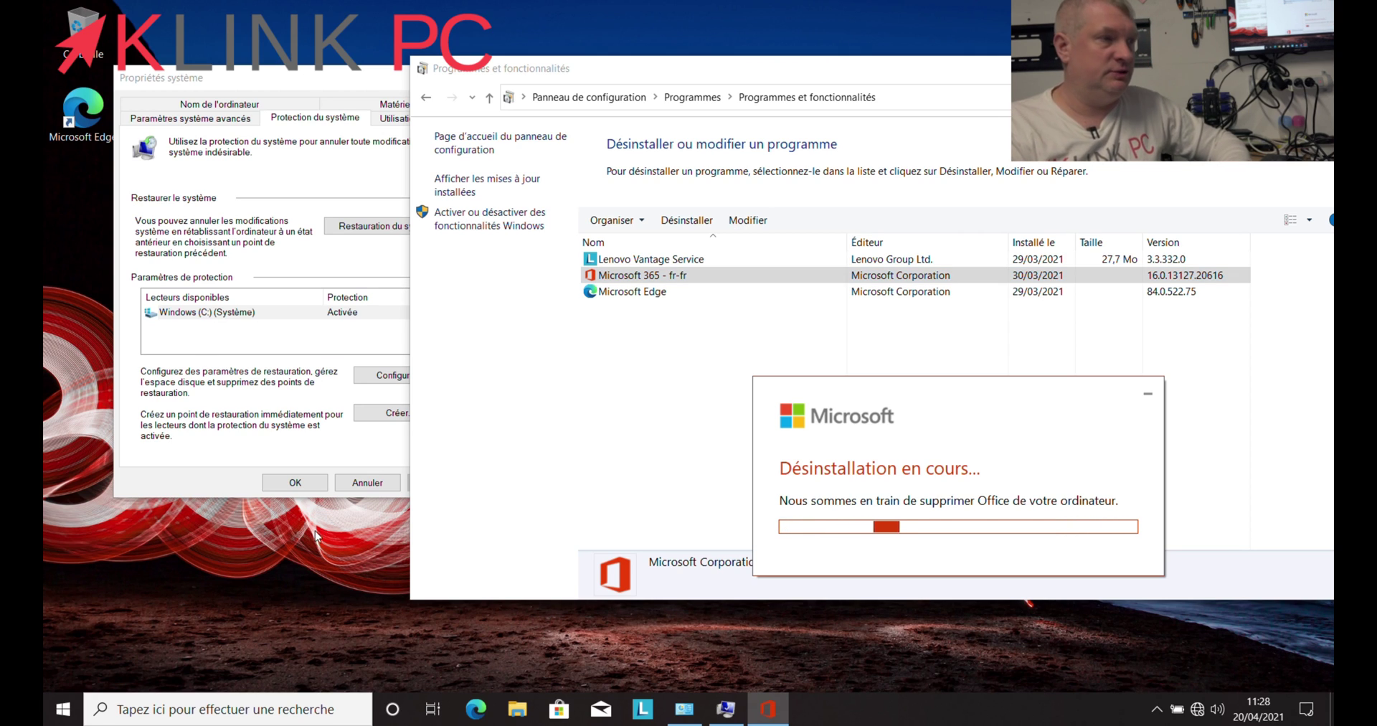
{"action": "left_click", "coordinate": [296, 484]}
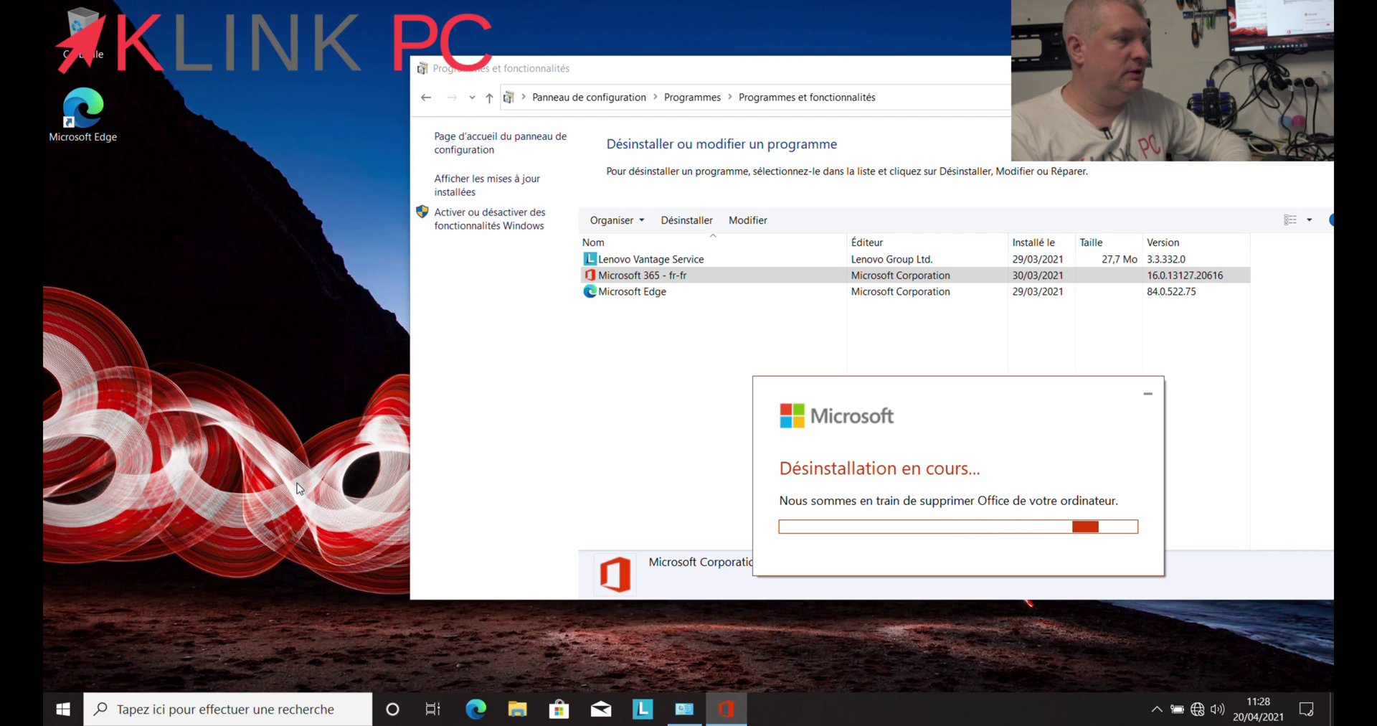
- Open the general privacy settings in Windows Settings, turn off Windows tracking of app launches, and dismiss the Office uninstaller
{"action": "left_click", "coordinate": [63, 709]}
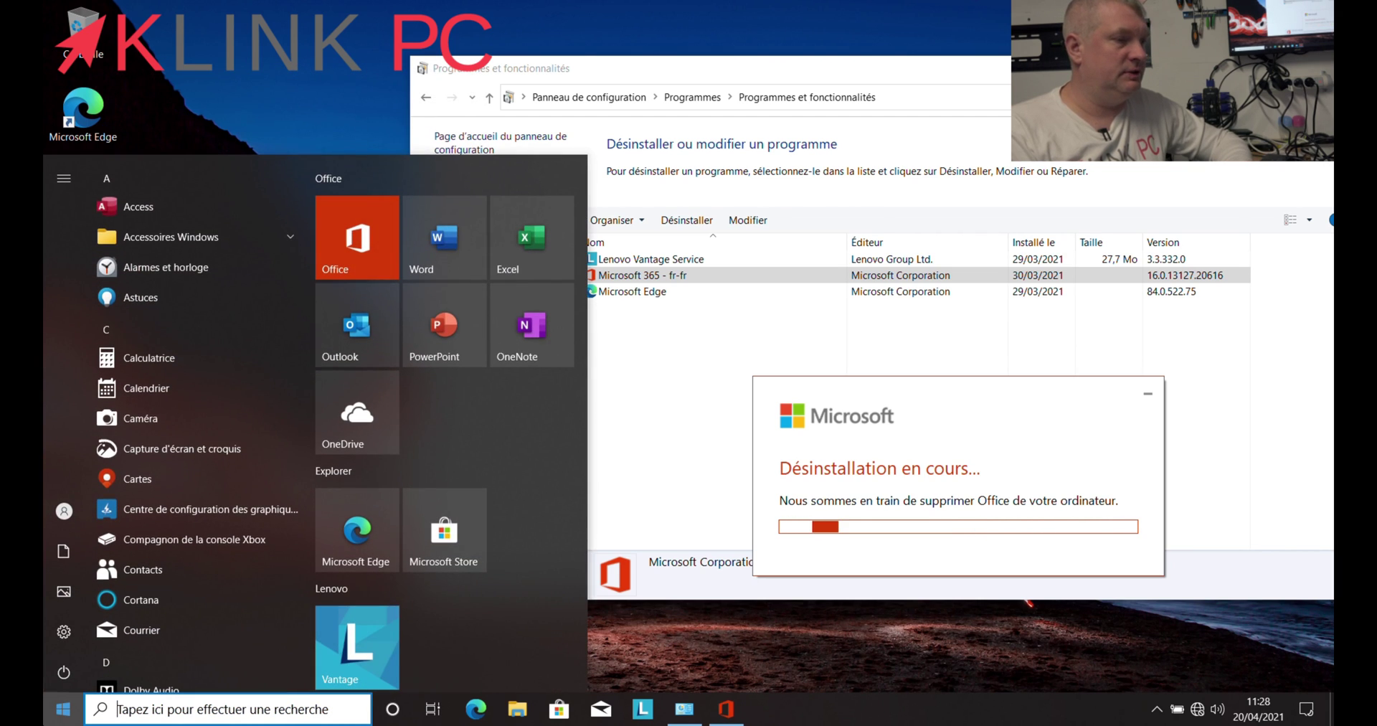
{"action": "mouse_move", "coordinate": [43, 497]}
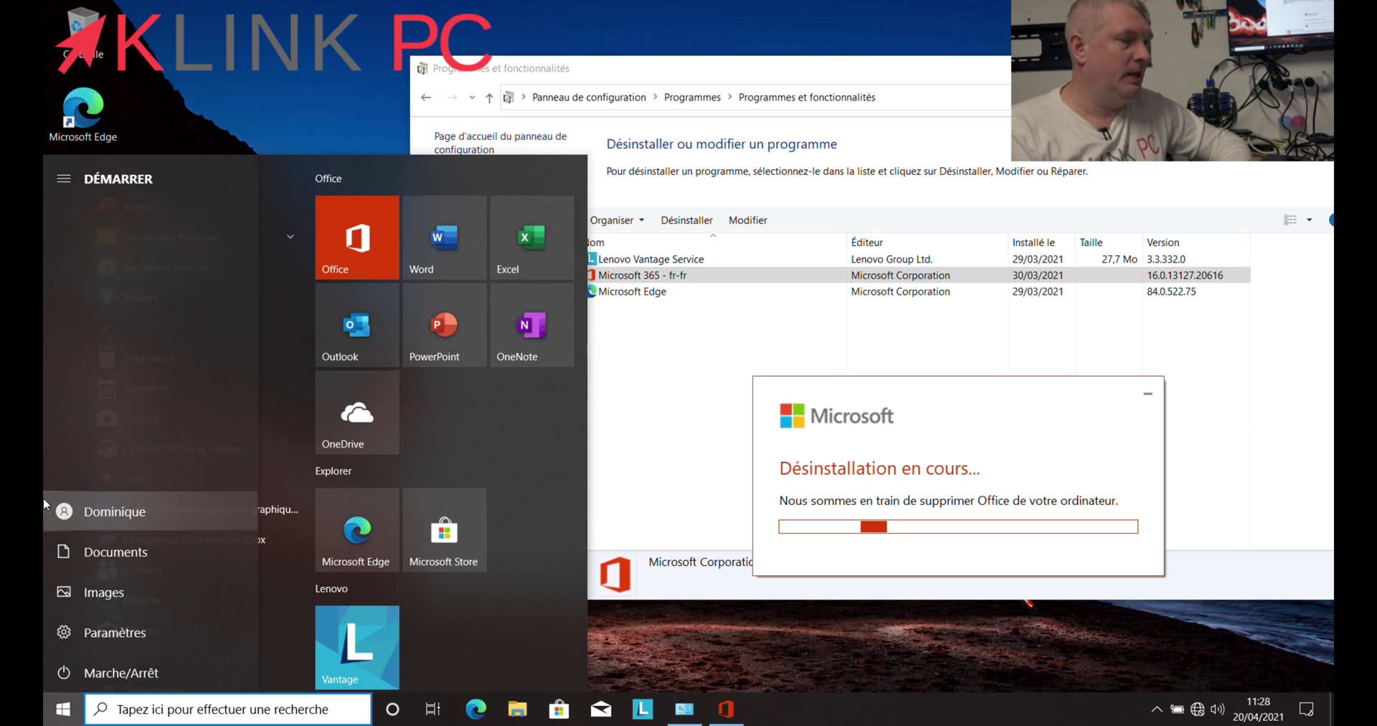
{"action": "left_click", "coordinate": [126, 632]}
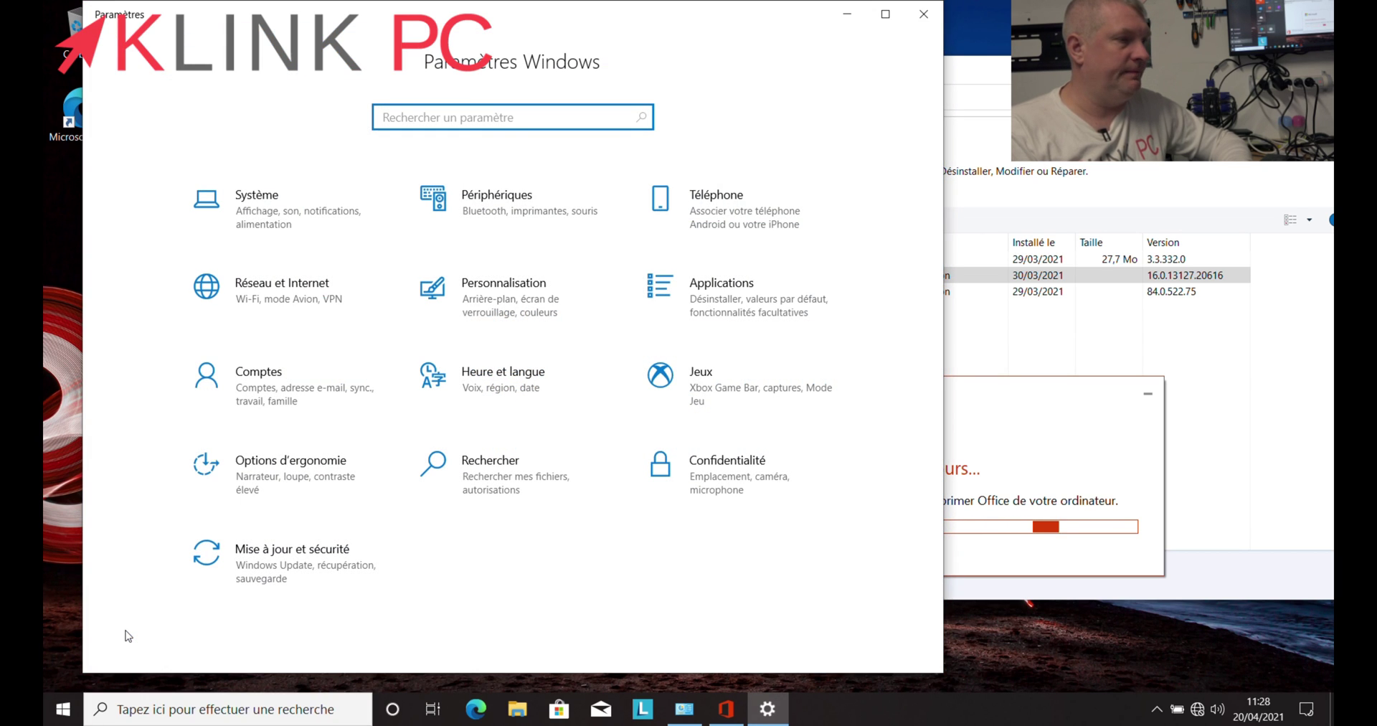
{"action": "left_click", "coordinate": [699, 481]}
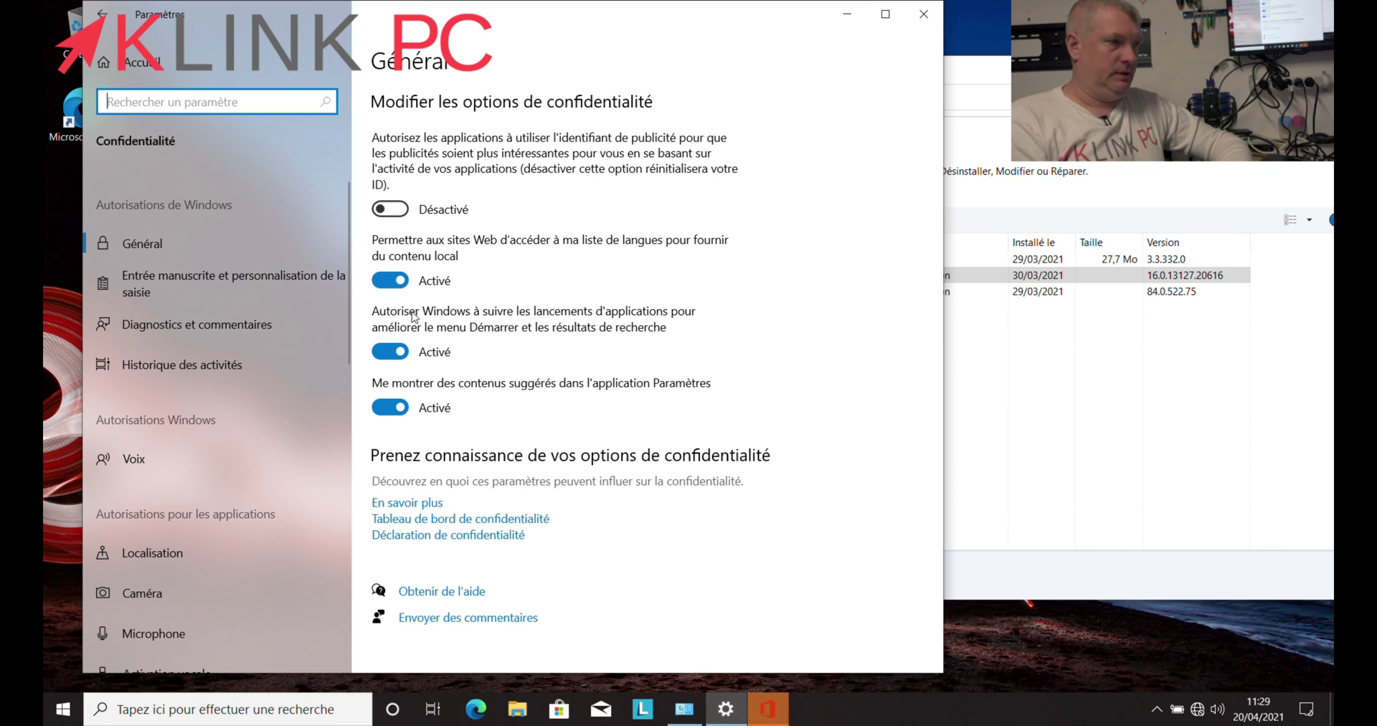
{"action": "left_click", "coordinate": [385, 351]}
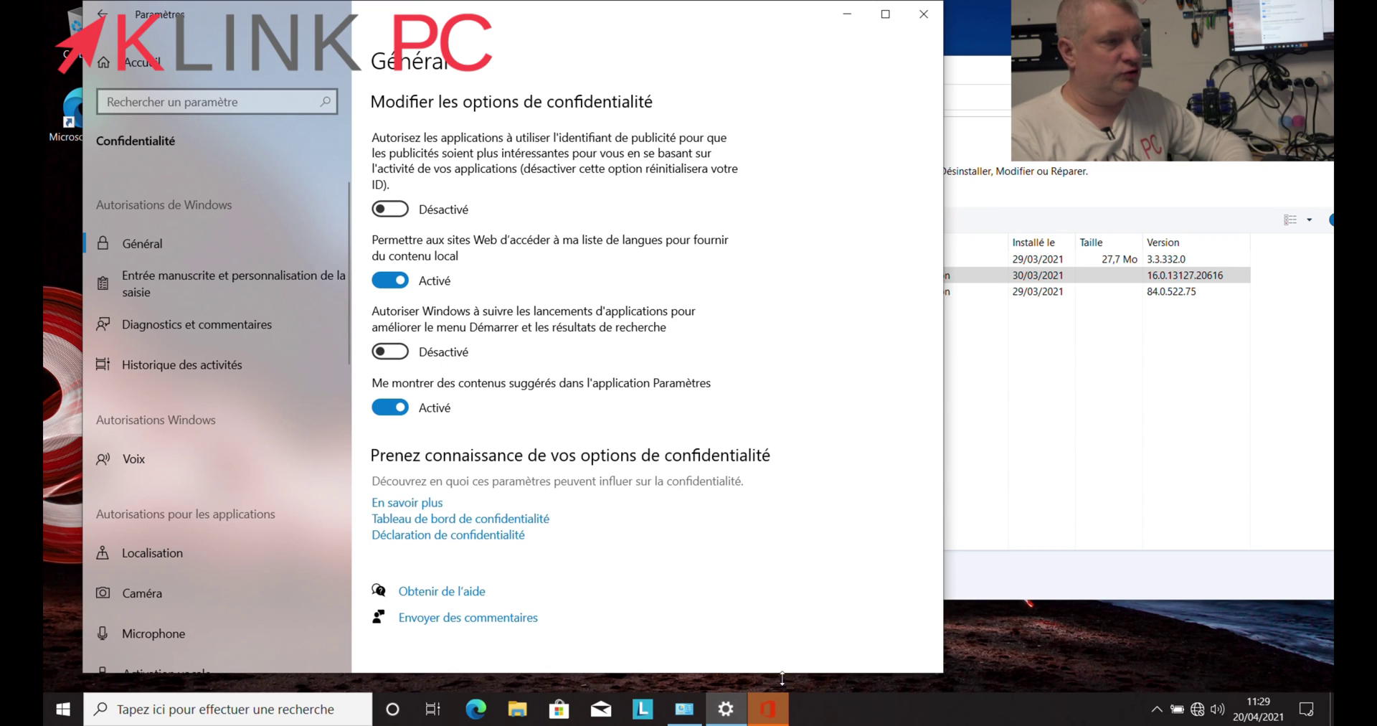
{"action": "left_click", "coordinate": [862, 454]}
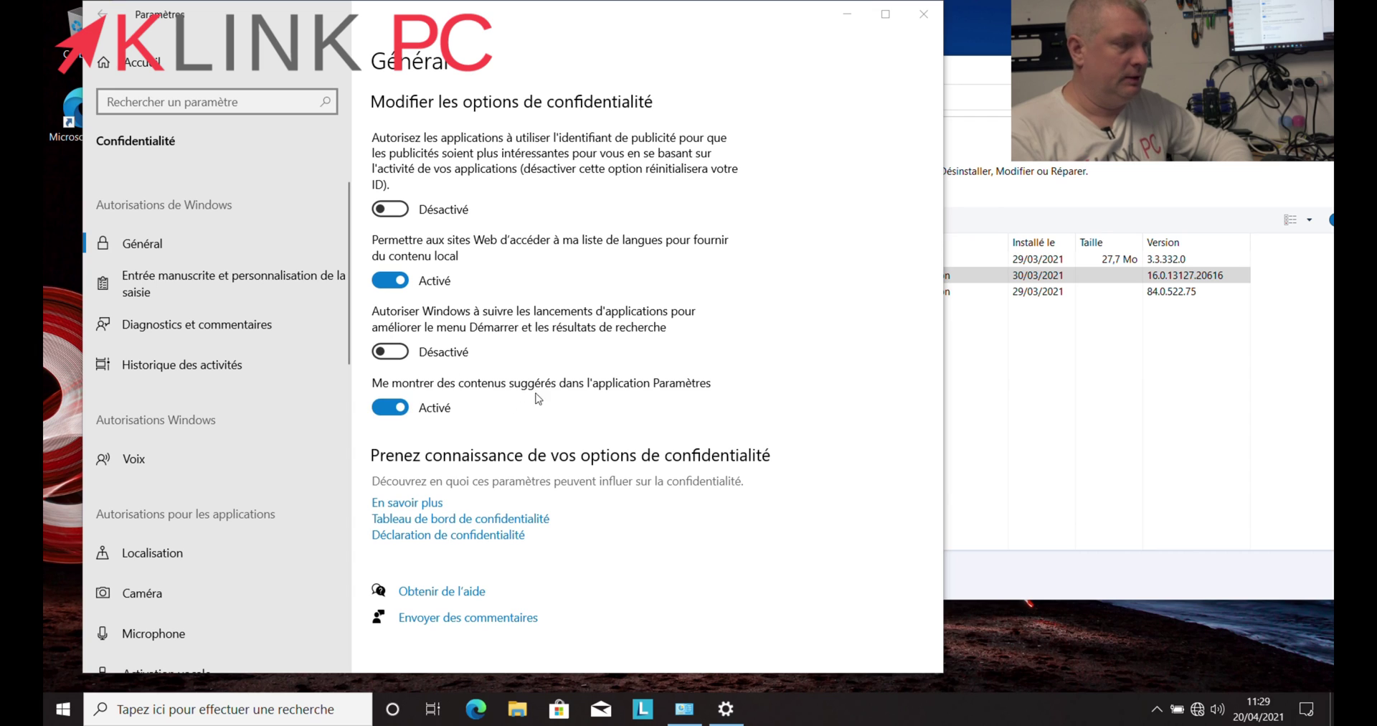
{"action": "left_click", "coordinate": [381, 412]}
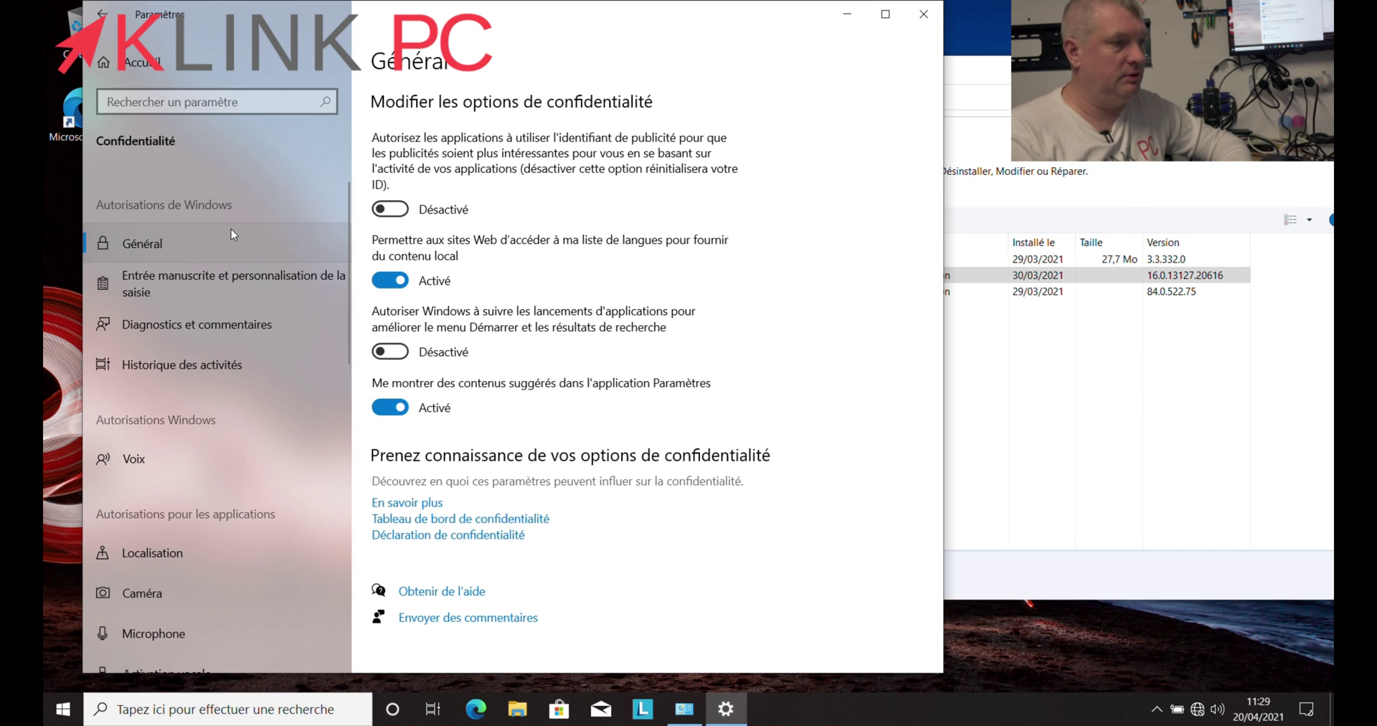
- Review the privacy pages for typing personalization, diagnostics, voice, camera, microphone and other app permissions, and return to the Settings home
{"action": "left_click", "coordinate": [238, 270]}
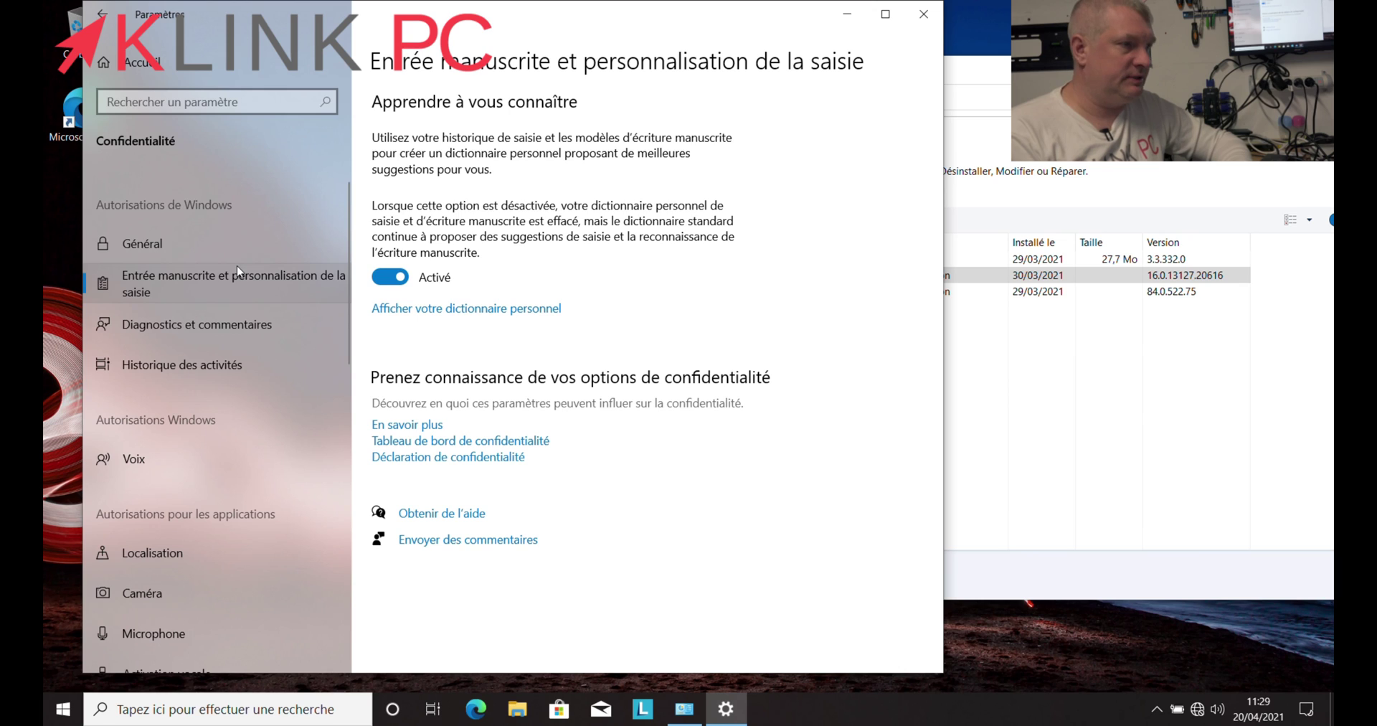
{"action": "left_click", "coordinate": [191, 328]}
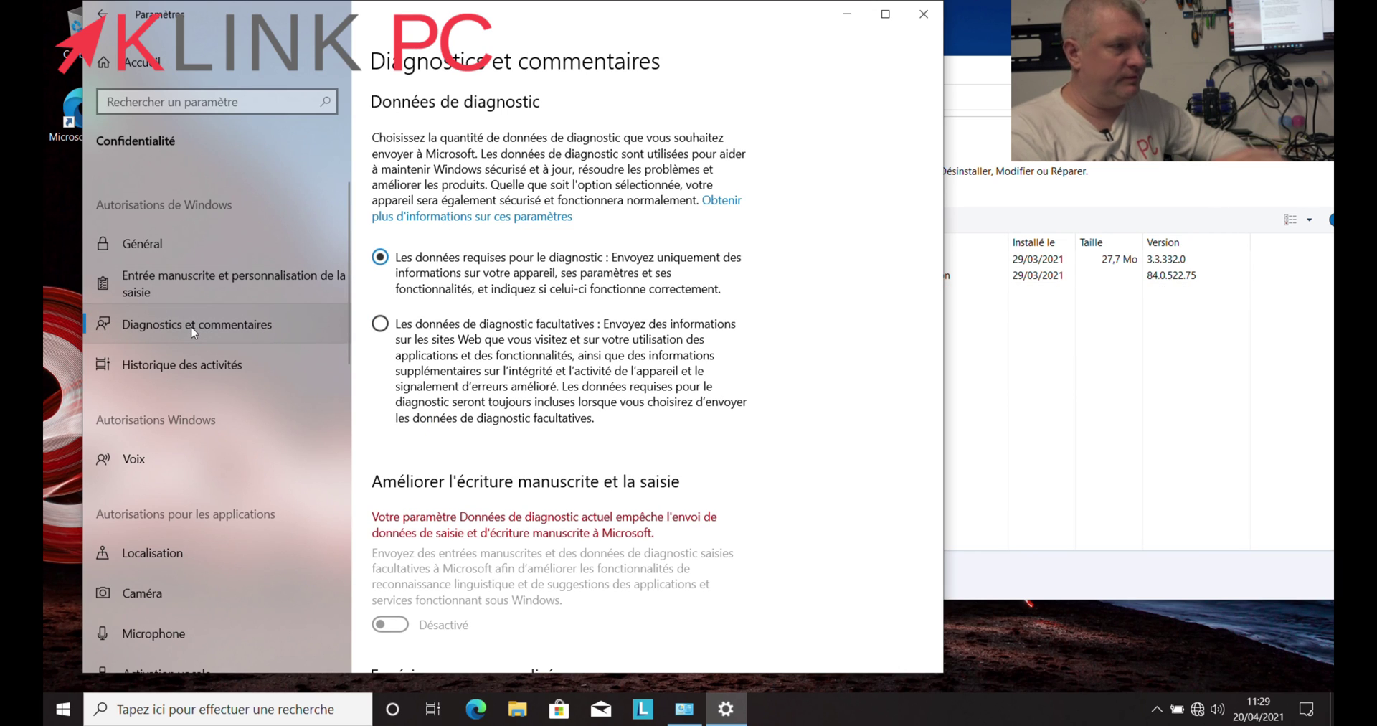
{"action": "left_click", "coordinate": [101, 13]}
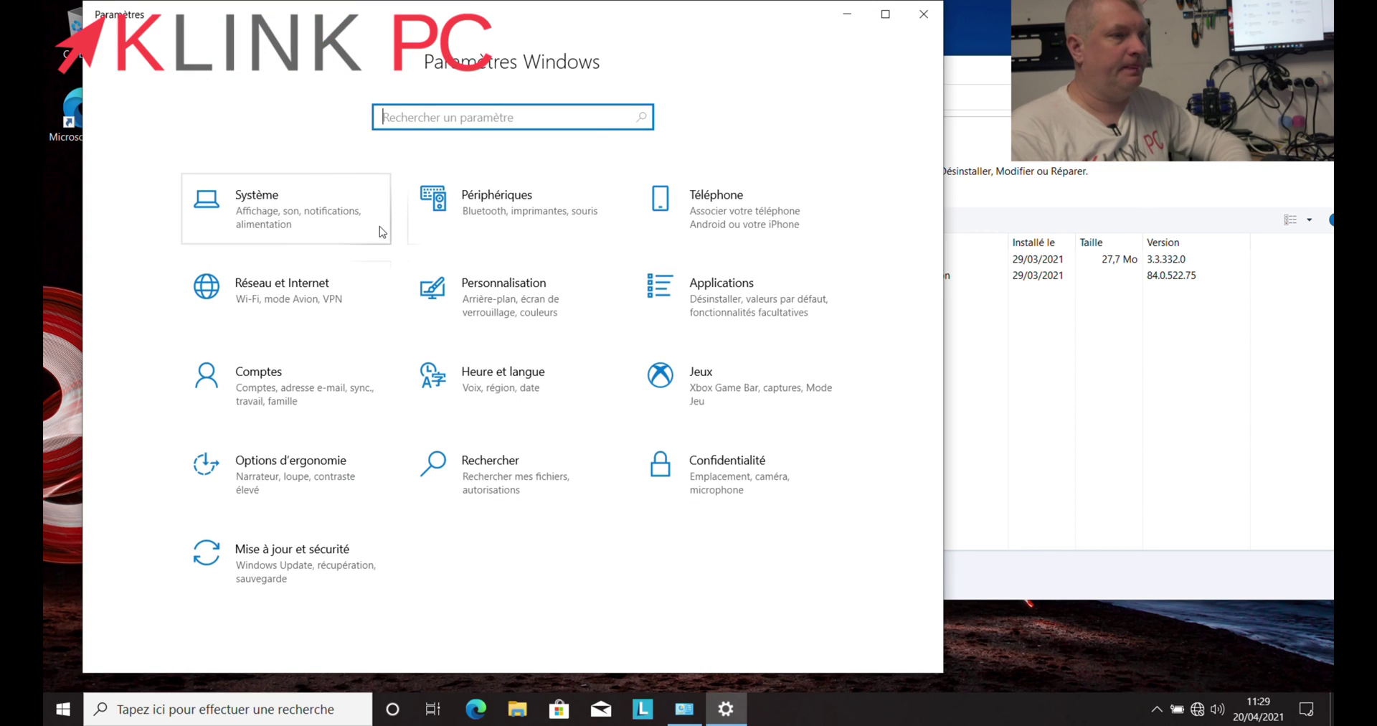
{"action": "left_click", "coordinate": [683, 487]}
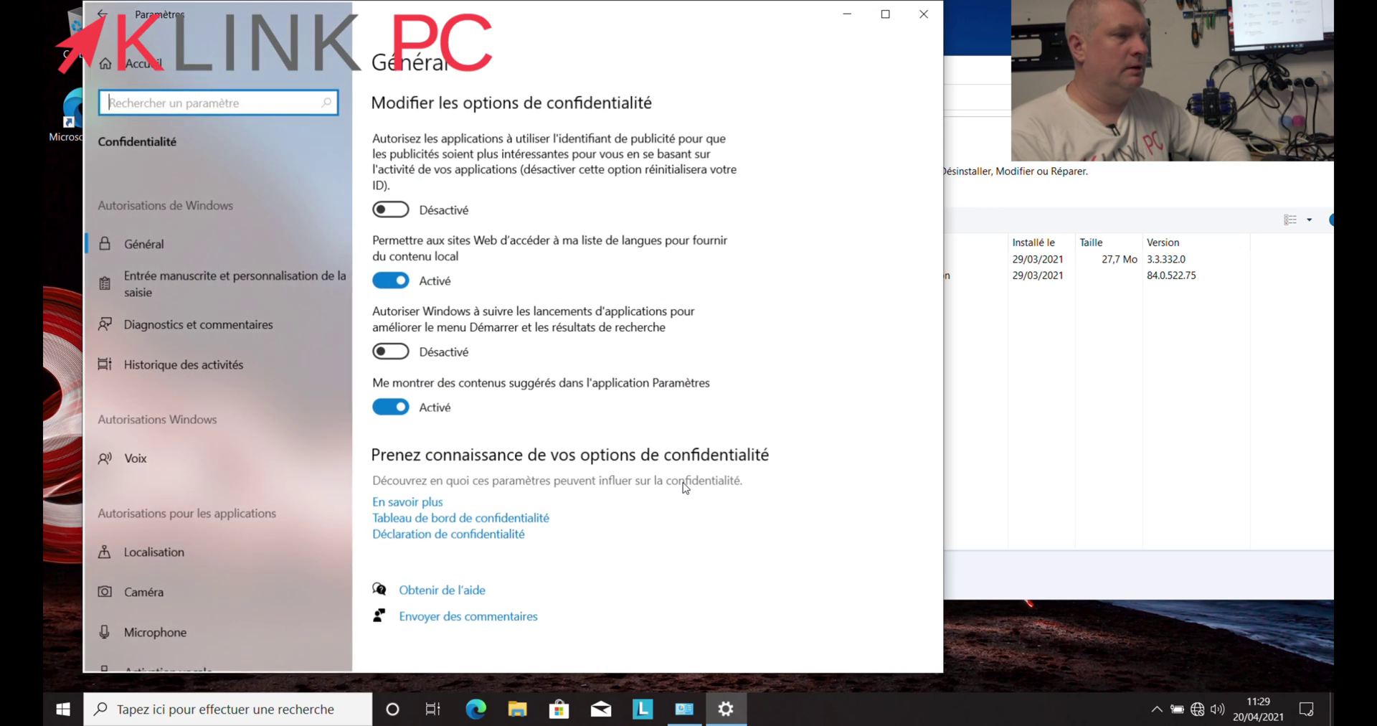
{"action": "left_click", "coordinate": [164, 279]}
{"action": "left_click", "coordinate": [195, 447]}
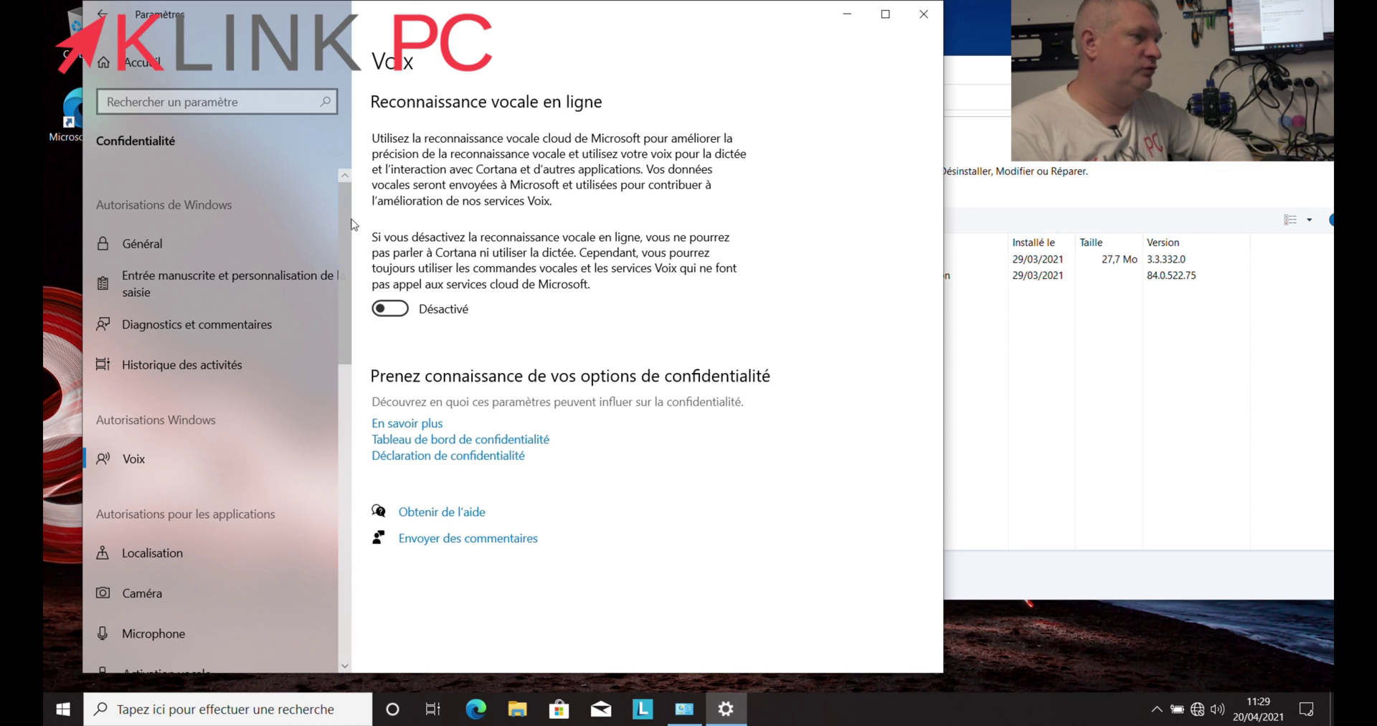
{"action": "scroll", "coordinate": [218, 333], "scroll_direction": "down", "scroll_amount": 2}
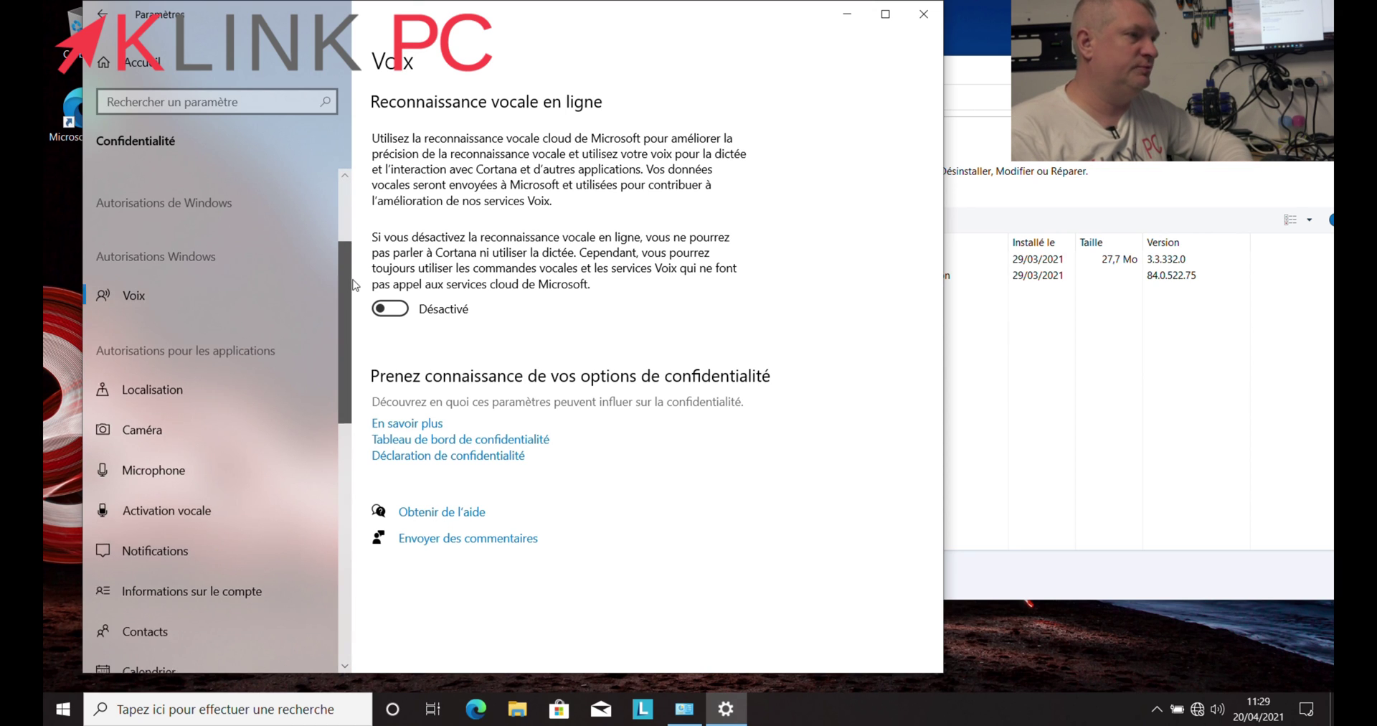
{"action": "left_click", "coordinate": [198, 370]}
{"action": "left_click", "coordinate": [184, 440]}
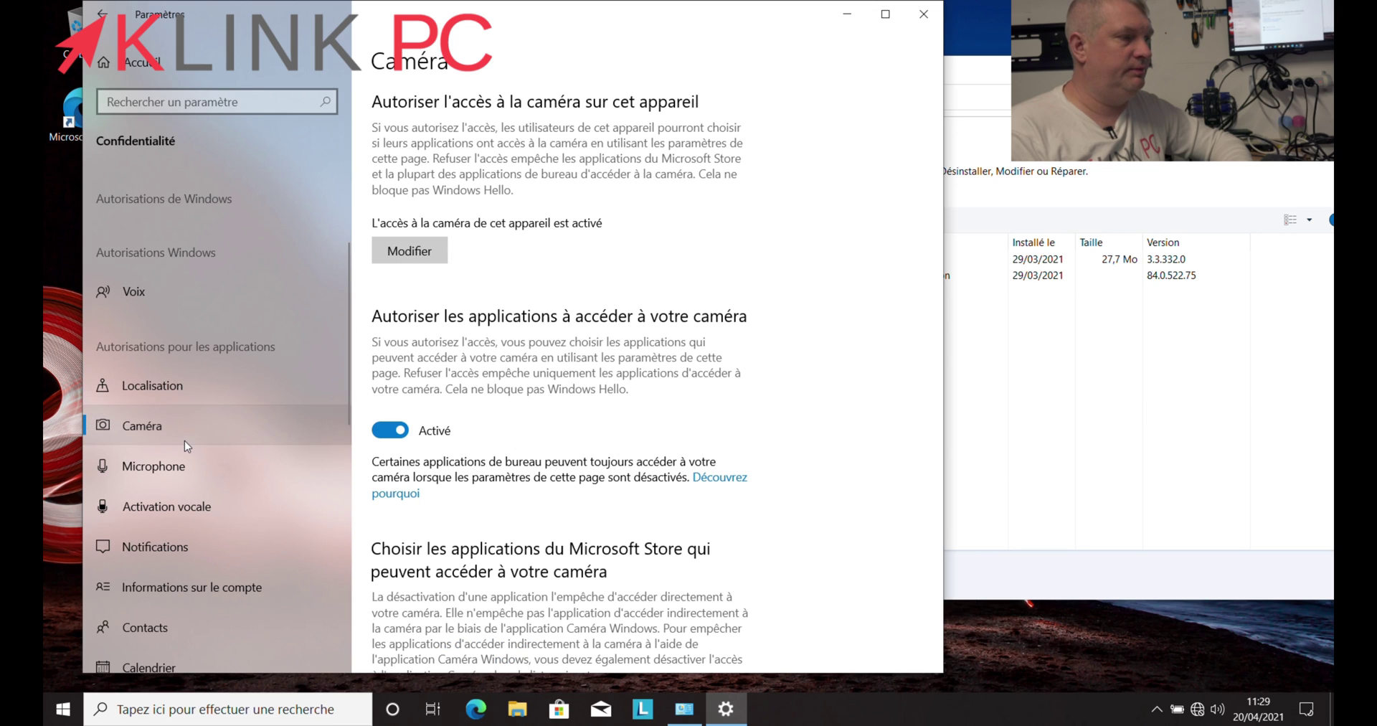
{"action": "left_click", "coordinate": [274, 459]}
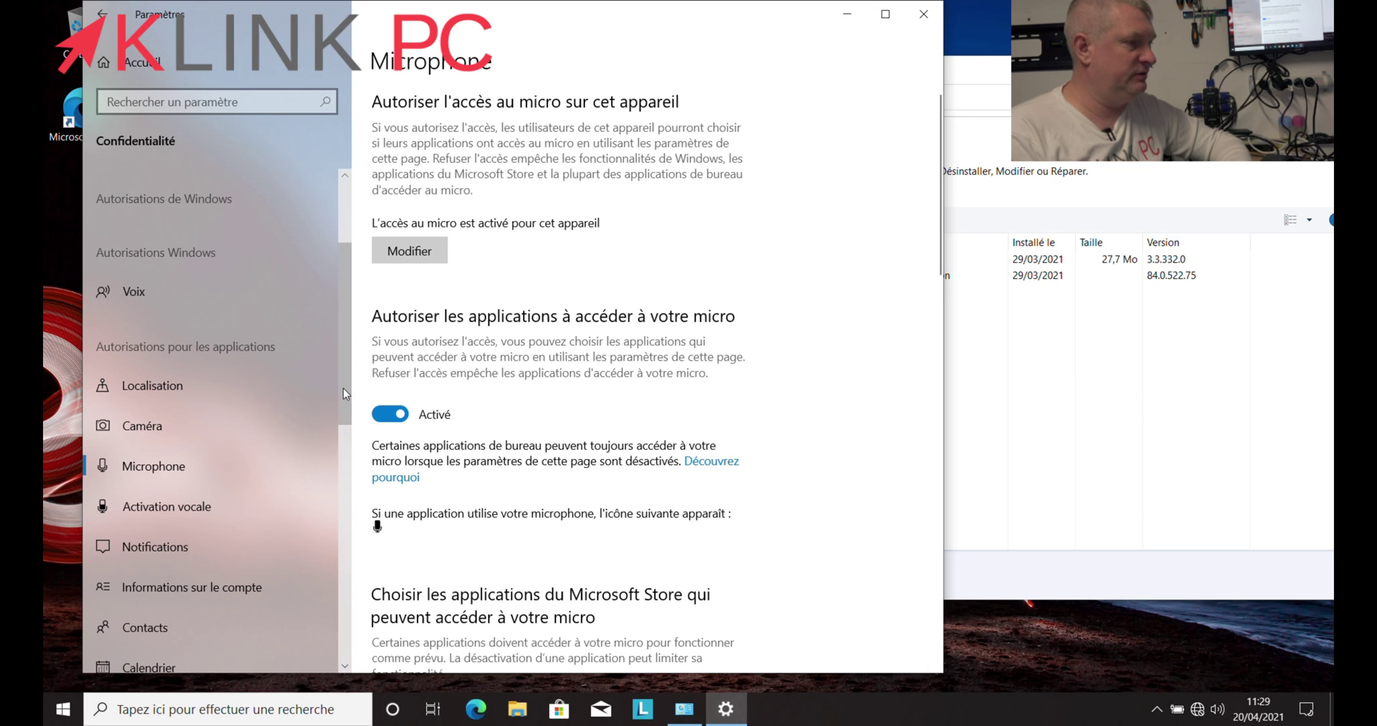
{"action": "left_click_drag", "start_coordinate": [346, 401], "coordinate": [350, 572]}
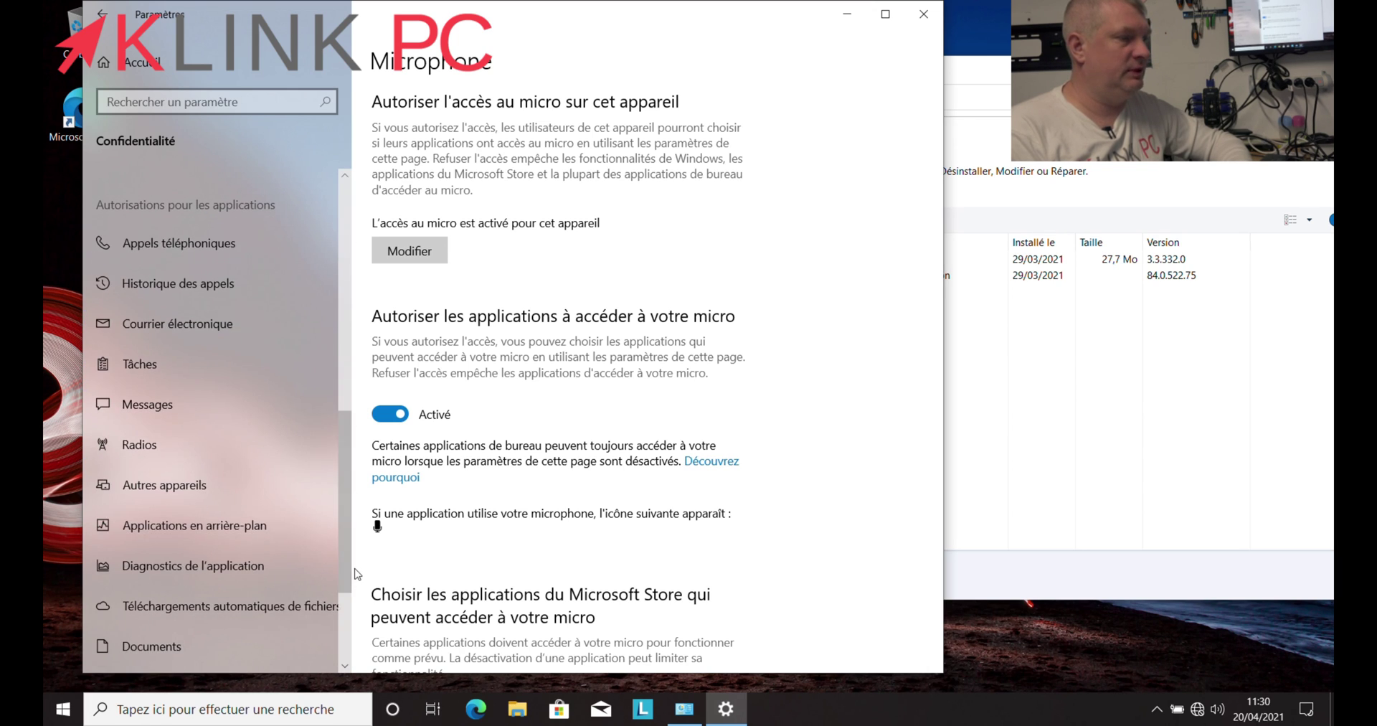
{"action": "left_click", "coordinate": [105, 25]}
{"action": "left_click", "coordinate": [105, 26]}
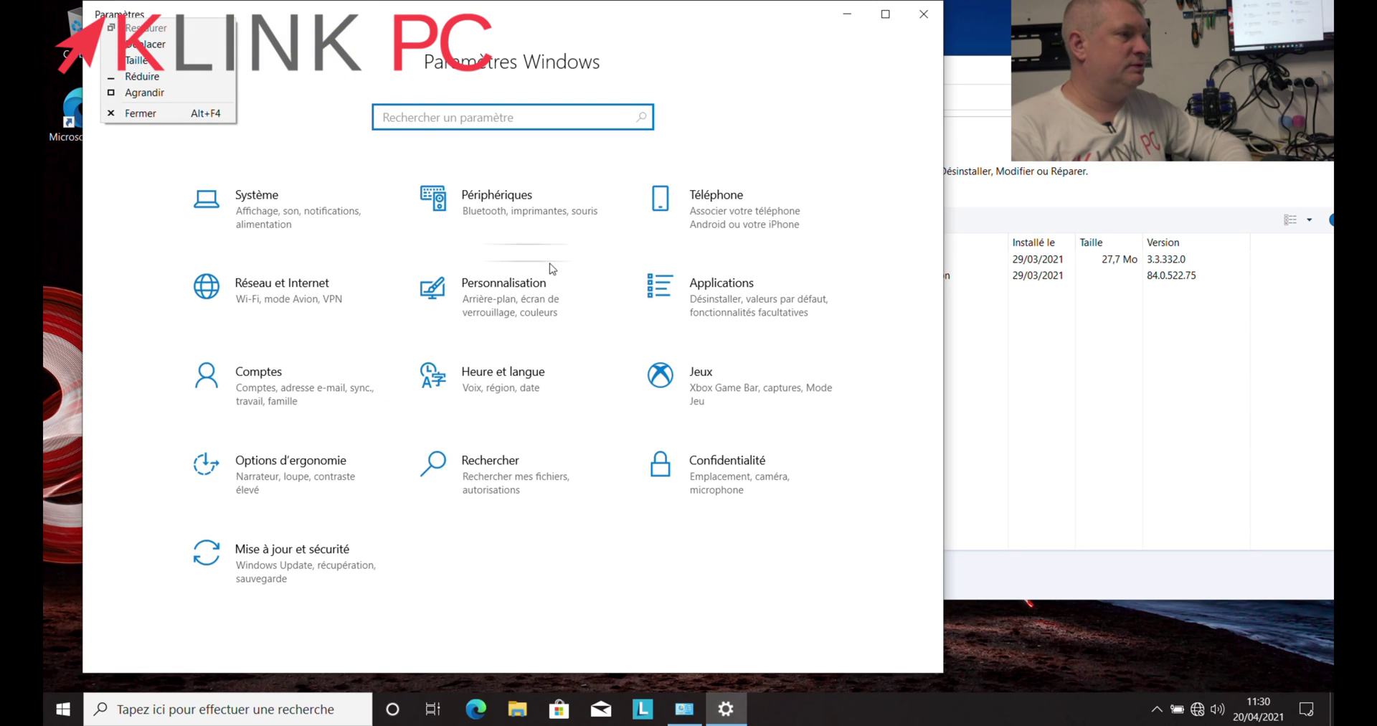
- Open the Applications et fonctionnalités list in Settings, compare it with the Programmes et fonctionnalités window, and close that window
{"action": "left_click", "coordinate": [717, 298]}
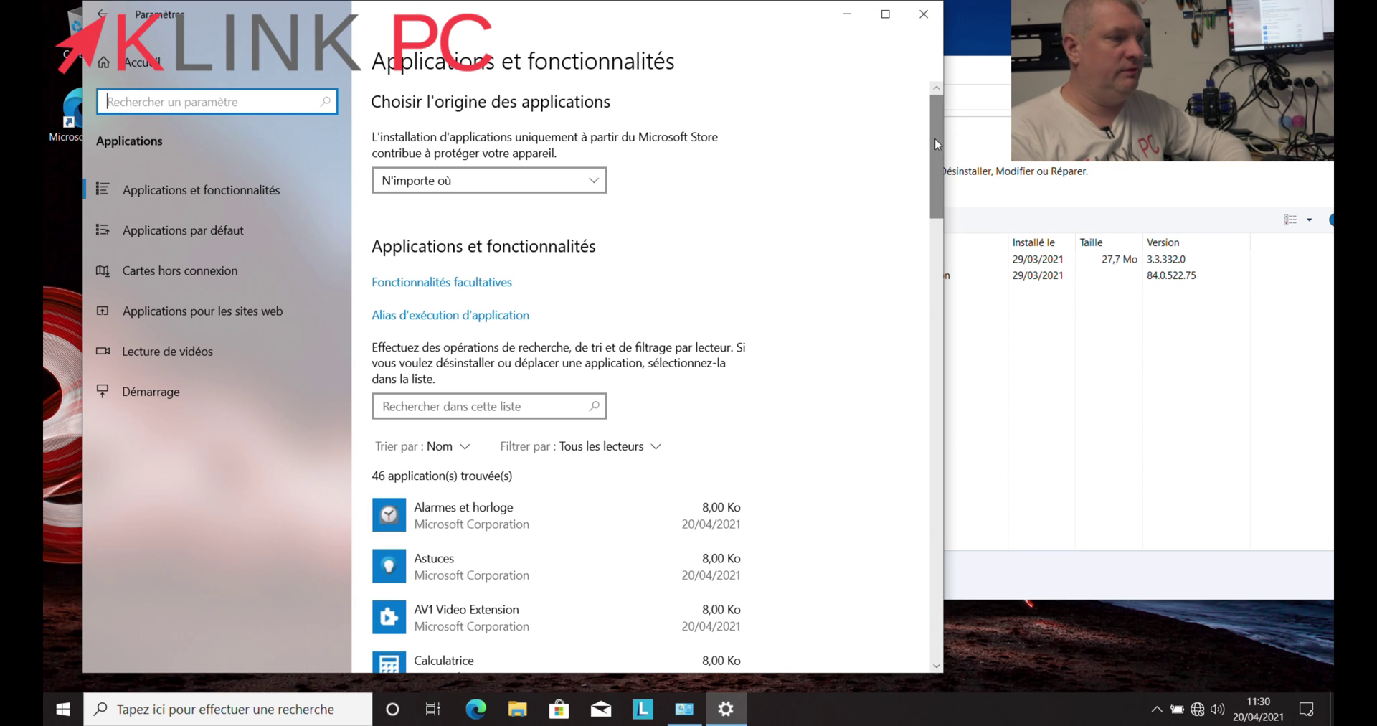
{"action": "left_click_drag", "start_coordinate": [935, 143], "coordinate": [935, 211]}
{"action": "left_click", "coordinate": [1100, 361]}
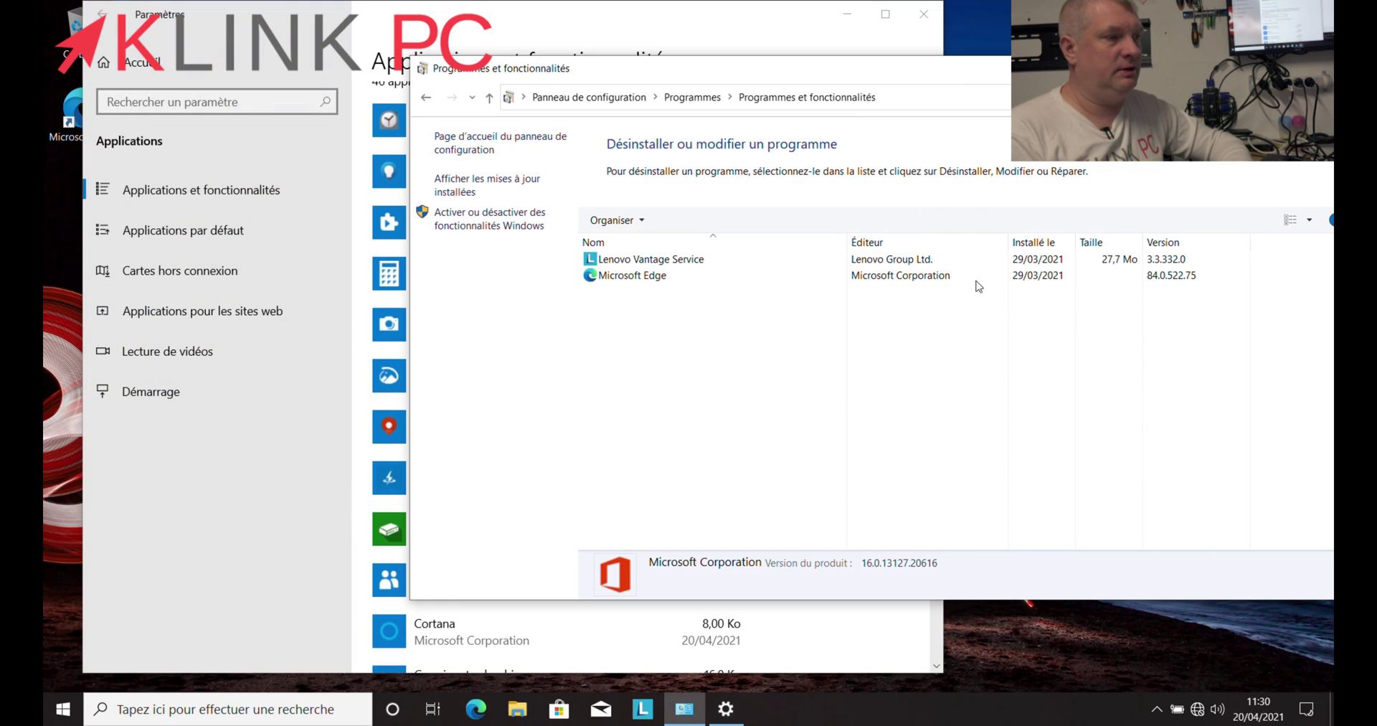
{"action": "left_click_drag", "start_coordinate": [701, 75], "coordinate": [1028, 74]}
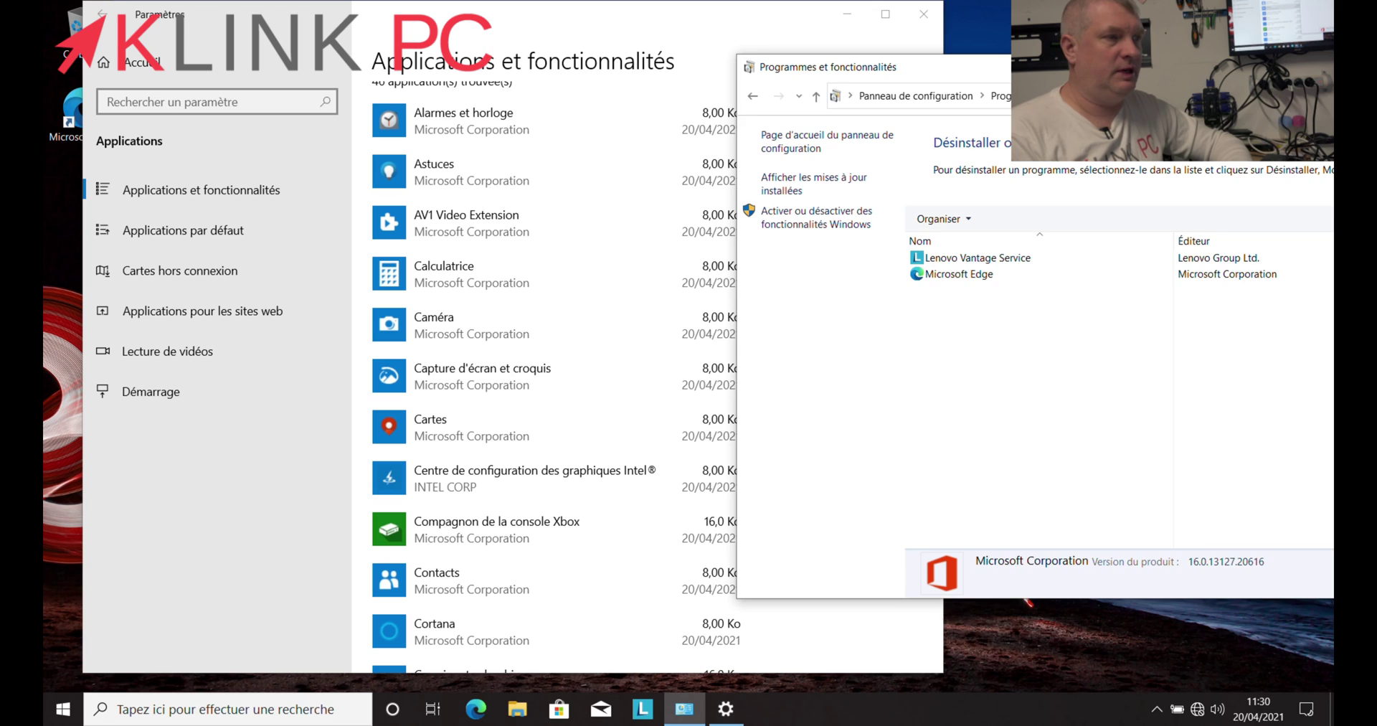
{"action": "left_click_drag", "start_coordinate": [1196, 71], "coordinate": [887, 98]}
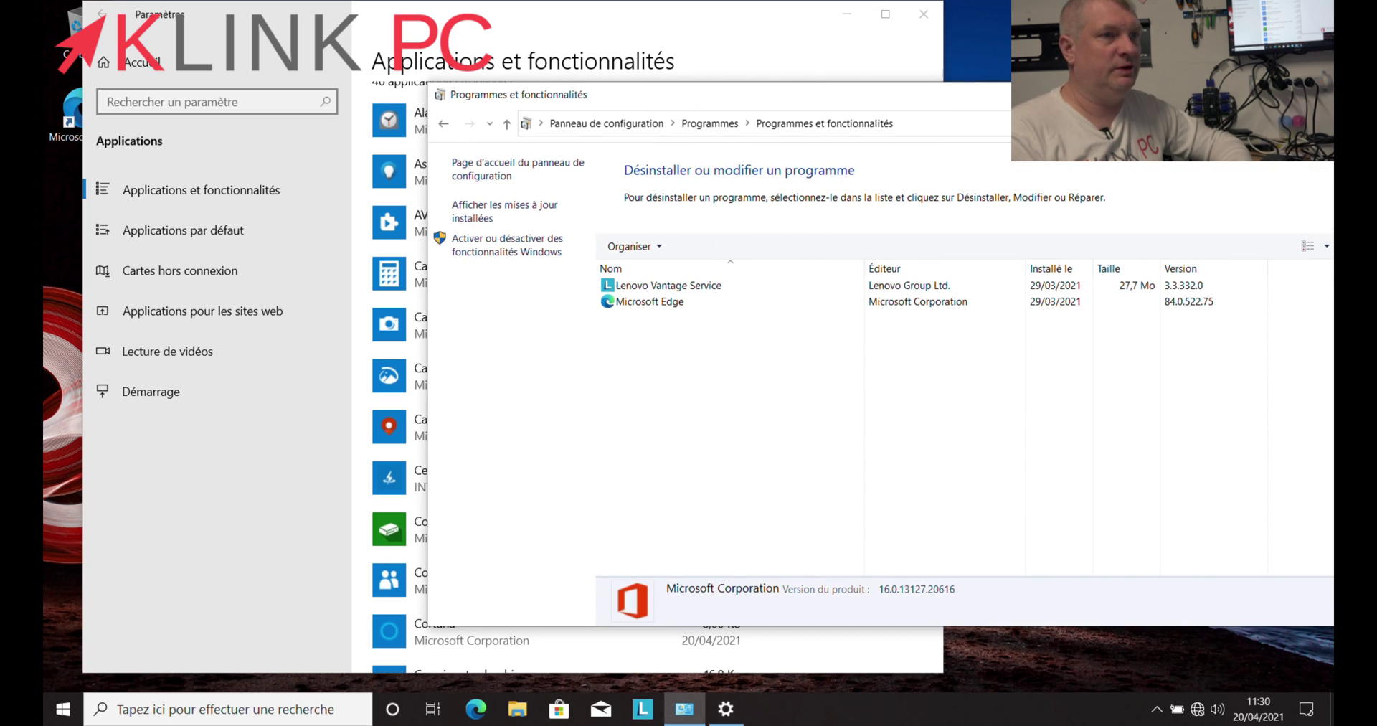
{"action": "left_click", "coordinate": [1251, 94]}
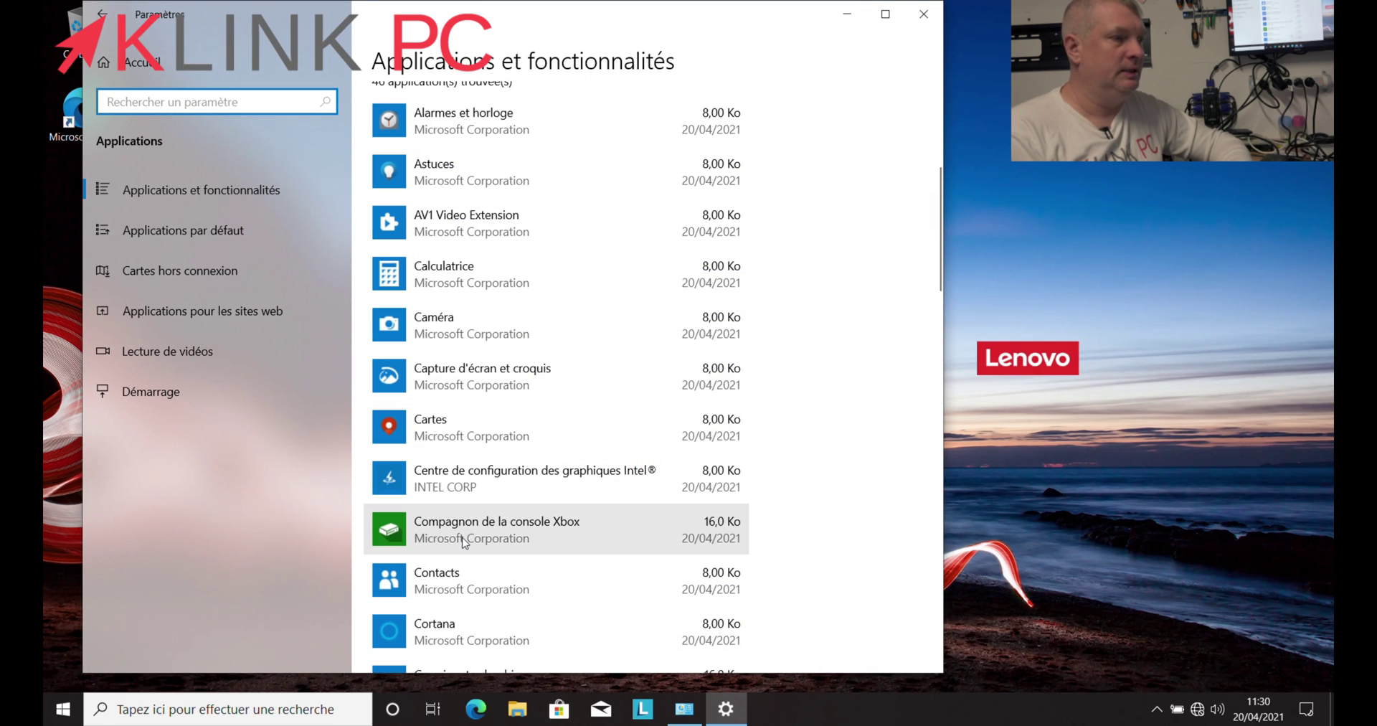
- Uninstall the Compagnon de la console Xbox app from the Applications et fonctionnalités list and confirm its removal
{"action": "left_click", "coordinate": [635, 537]}
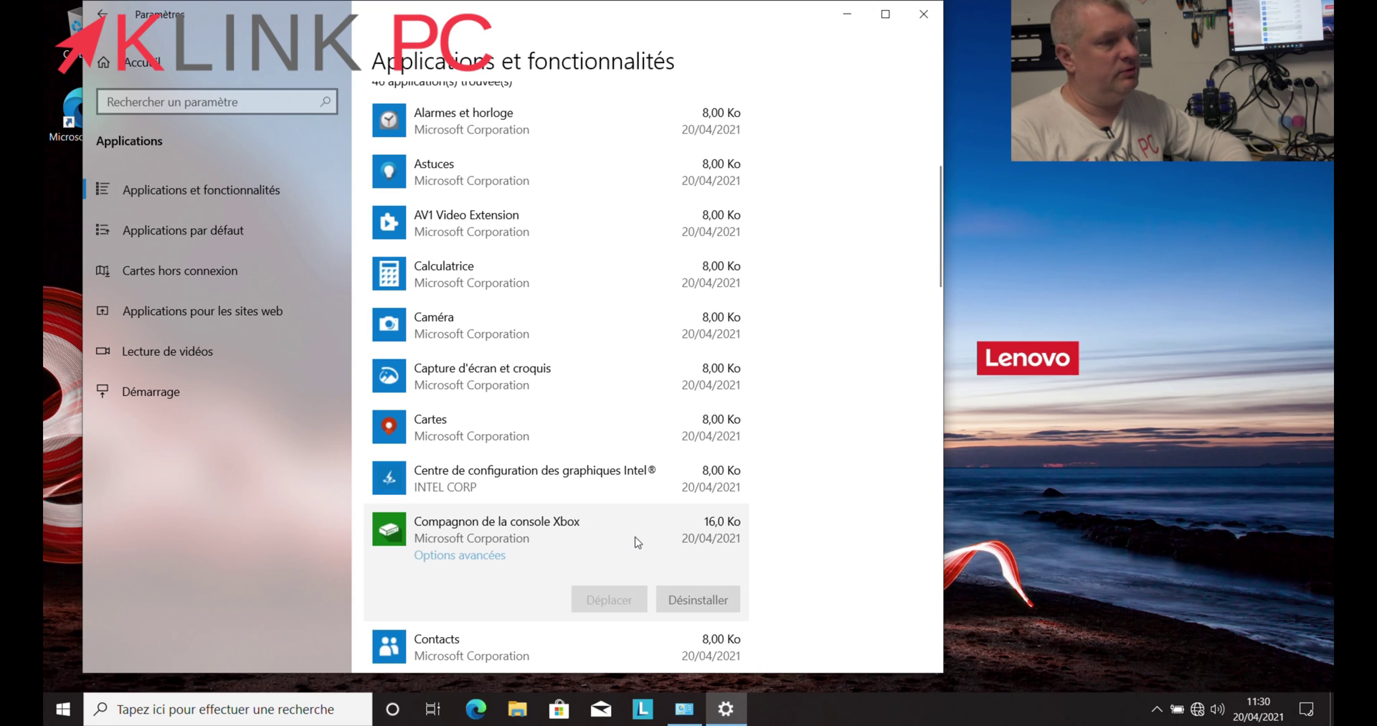
{"action": "left_click", "coordinate": [691, 601]}
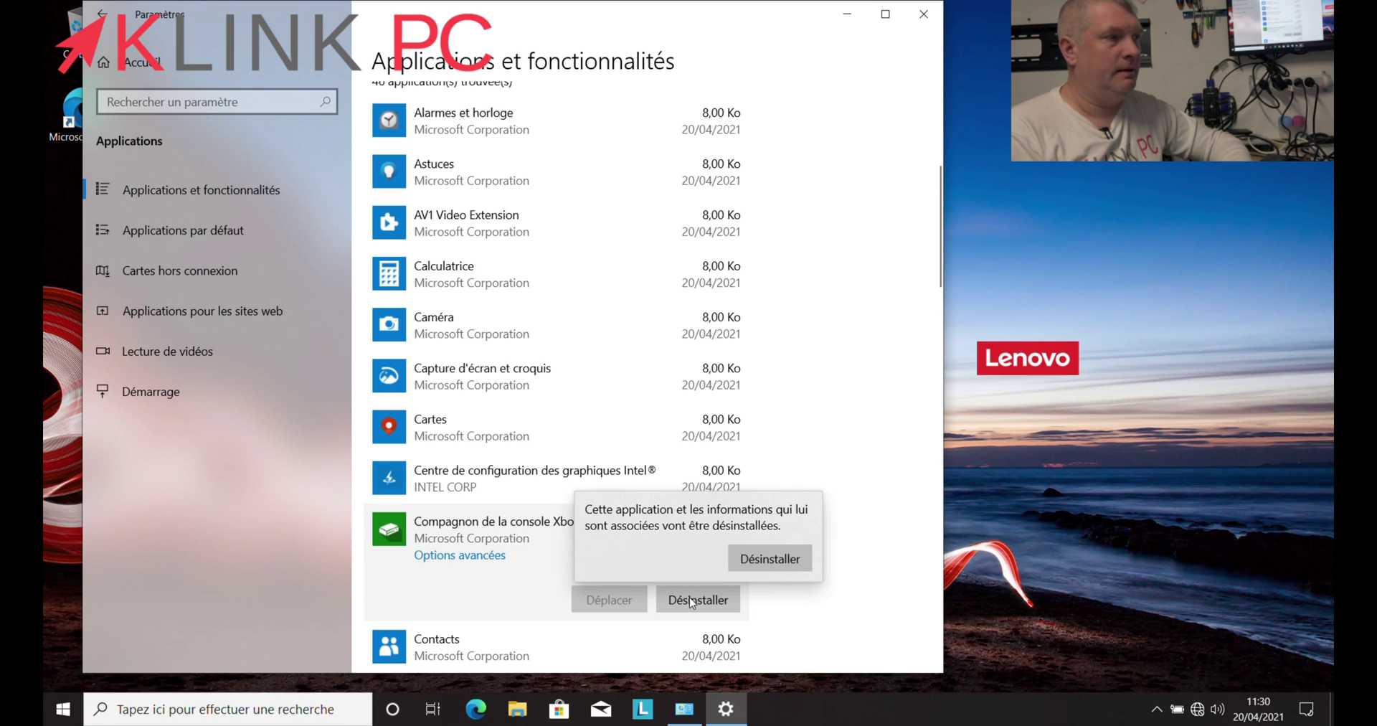
{"action": "left_click", "coordinate": [798, 559]}
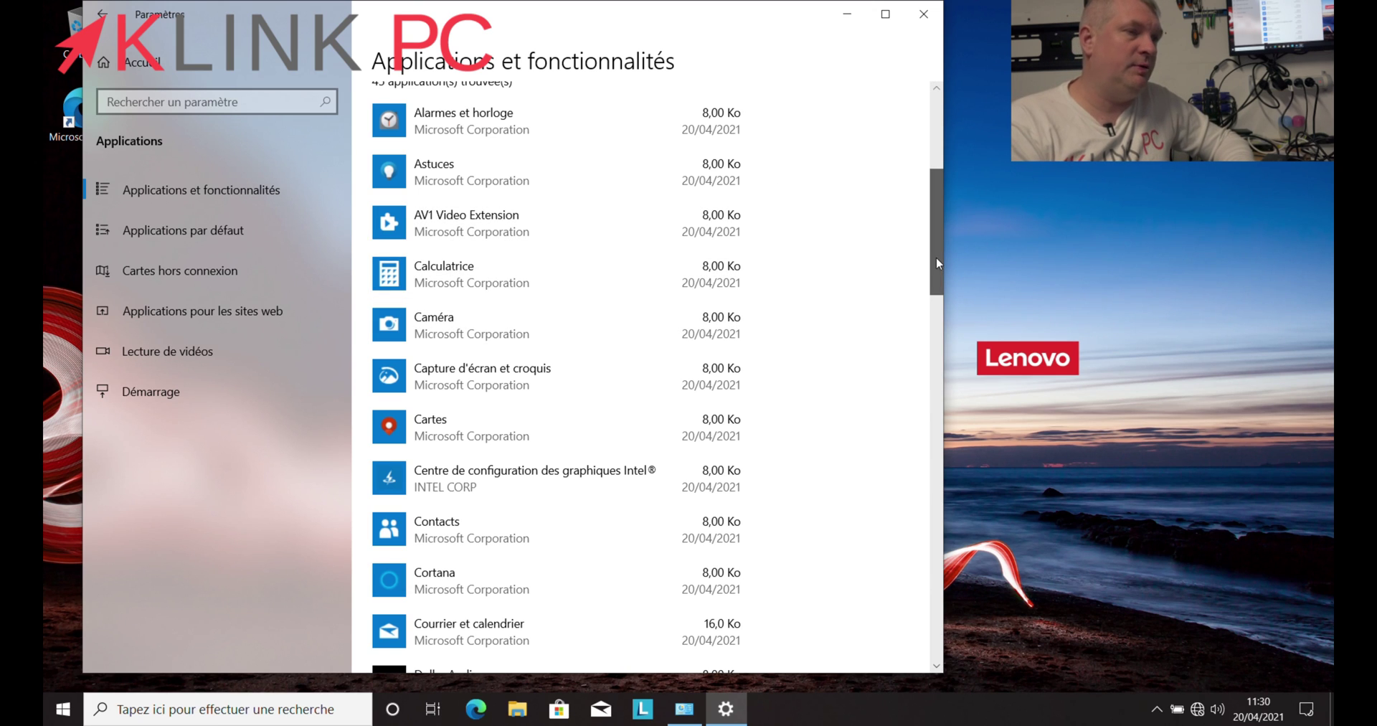
- Uninstall Microsoft OneDrive from the application list and authorize its uninstaller to make changes to the device
{"action": "left_click_drag", "start_coordinate": [936, 256], "coordinate": [906, 435]}
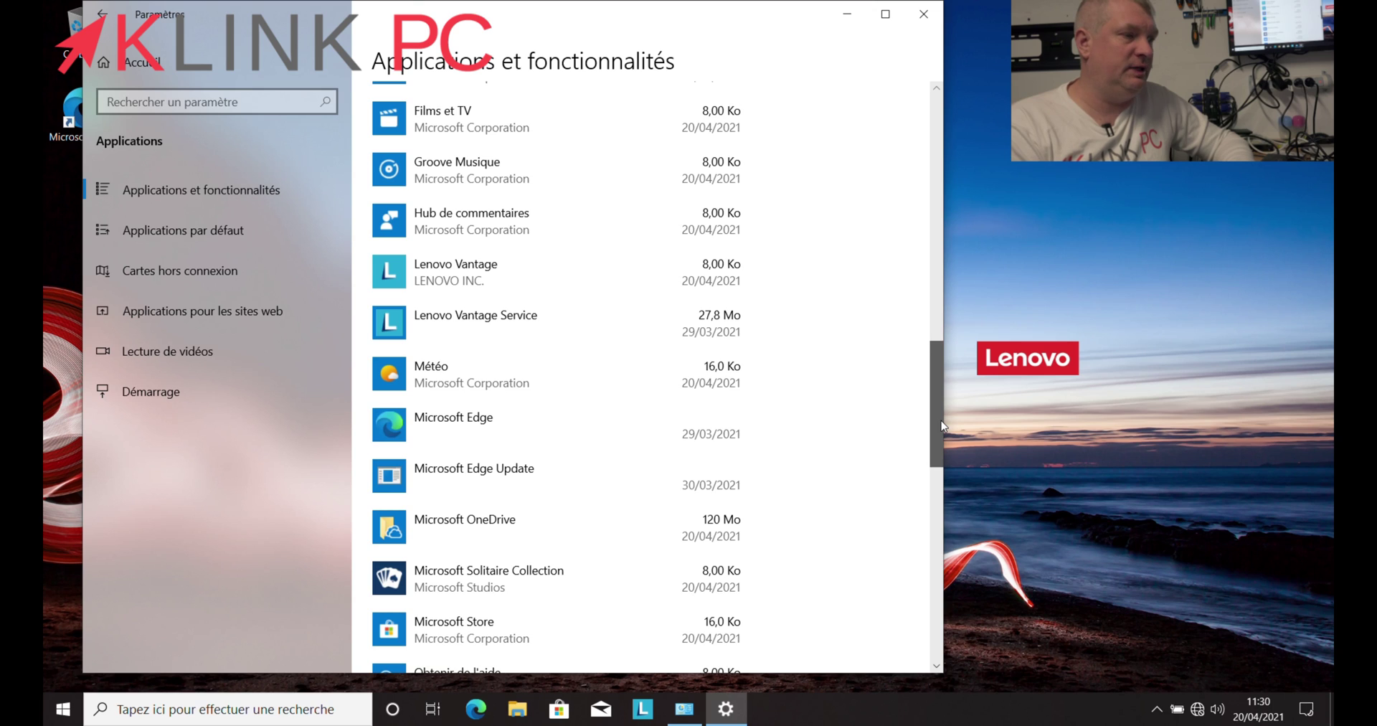
{"action": "scroll", "coordinate": [574, 495], "scroll_direction": "down", "scroll_amount": 1}
{"action": "left_click", "coordinate": [572, 520]}
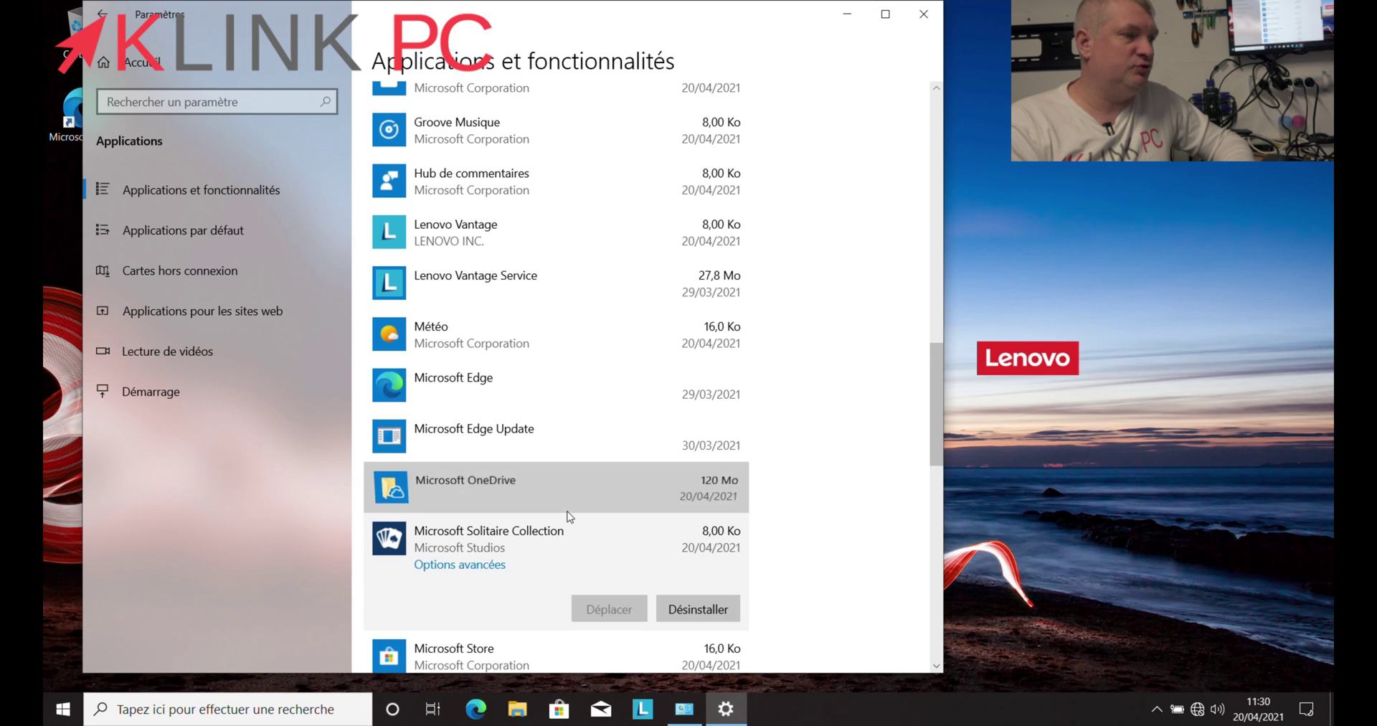
{"action": "left_click", "coordinate": [577, 493]}
{"action": "left_click", "coordinate": [696, 559]}
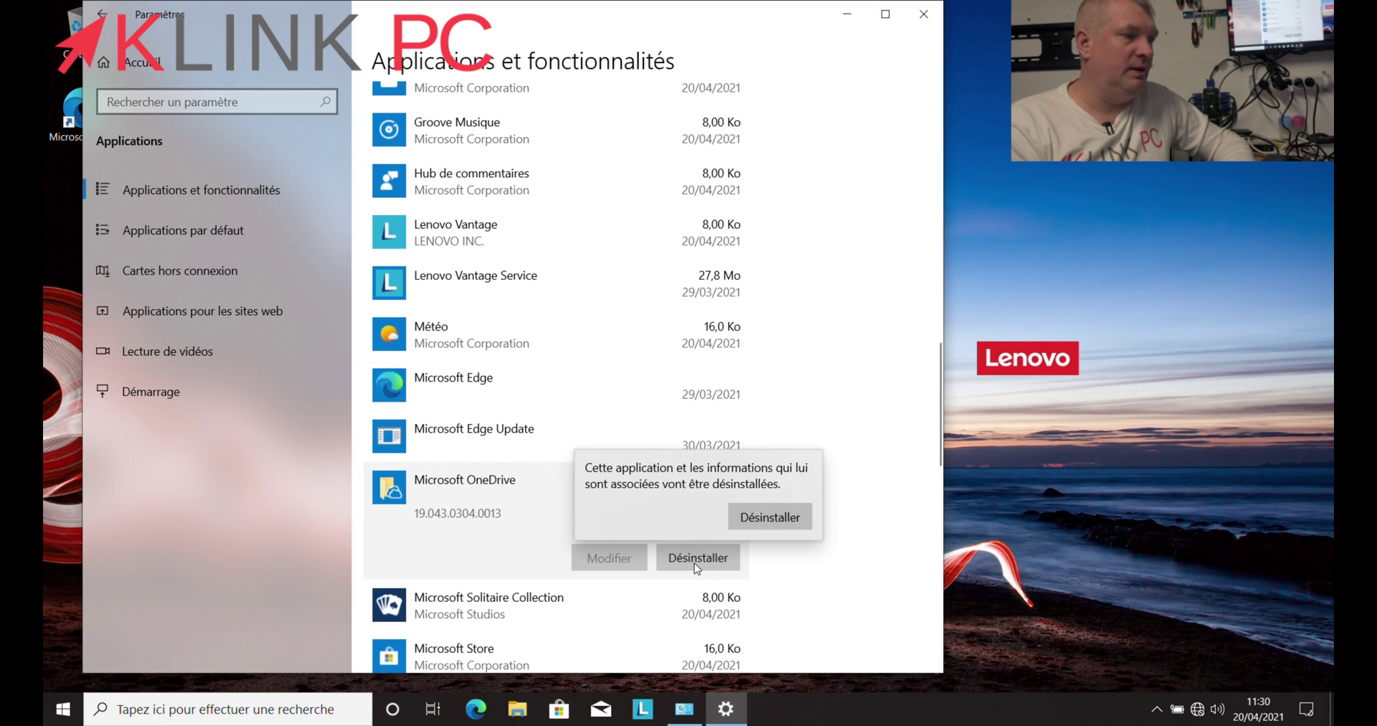
{"action": "left_click", "coordinate": [793, 519]}
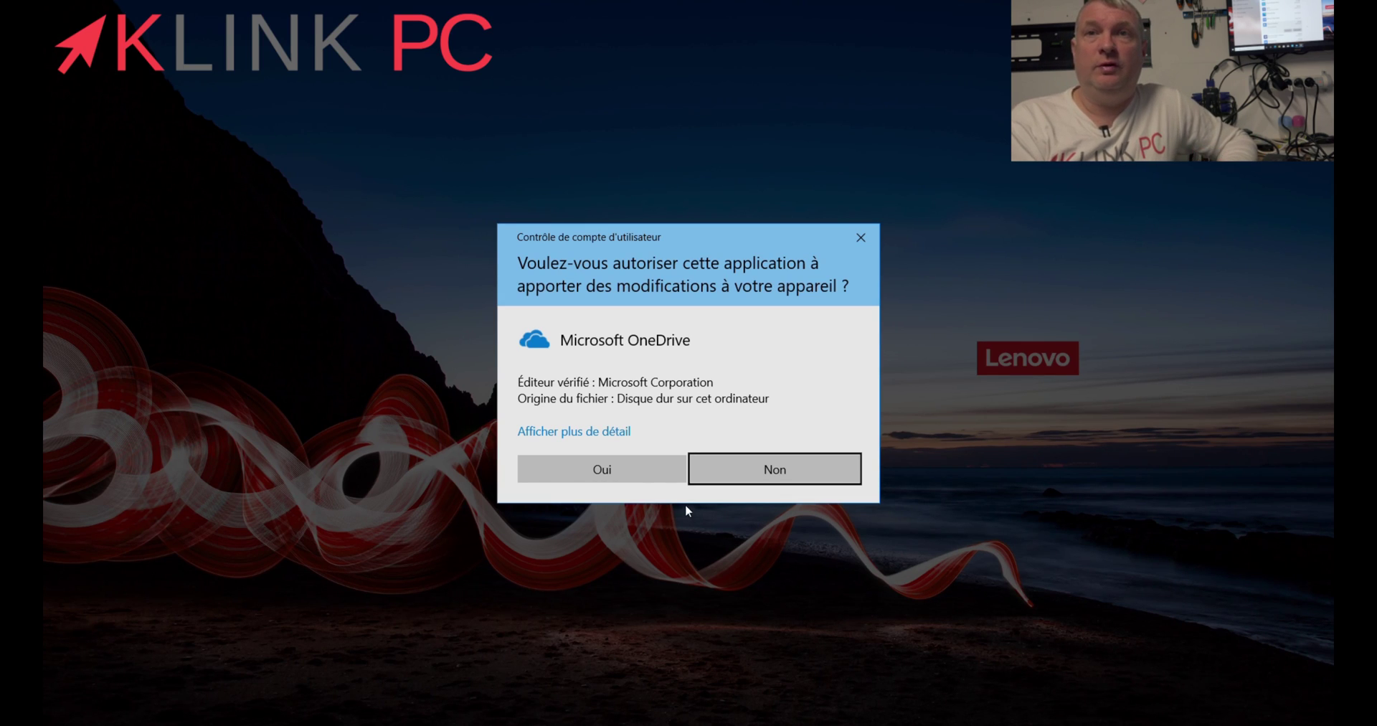
{"action": "left_click", "coordinate": [648, 477]}
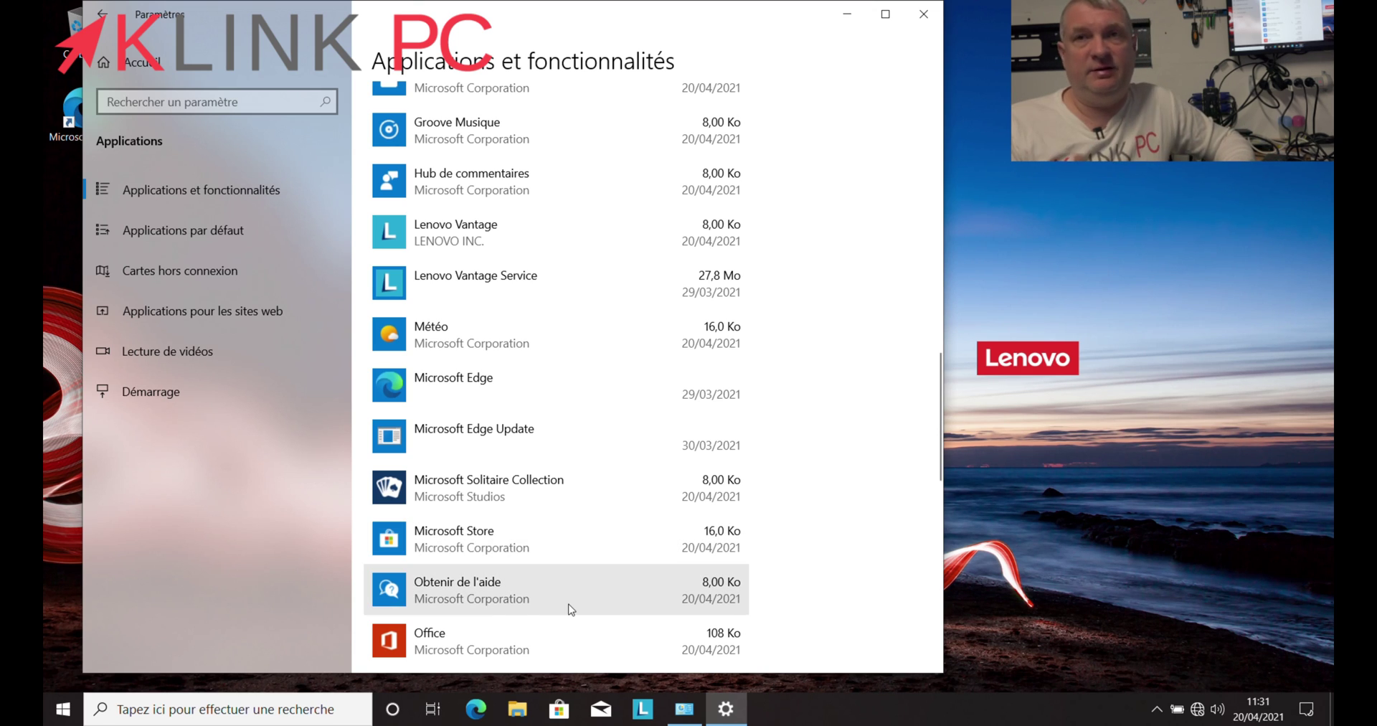
- Uninstall the preinstalled Office app by Microsoft Corporation and confirm its removal
{"action": "left_click", "coordinate": [552, 633]}
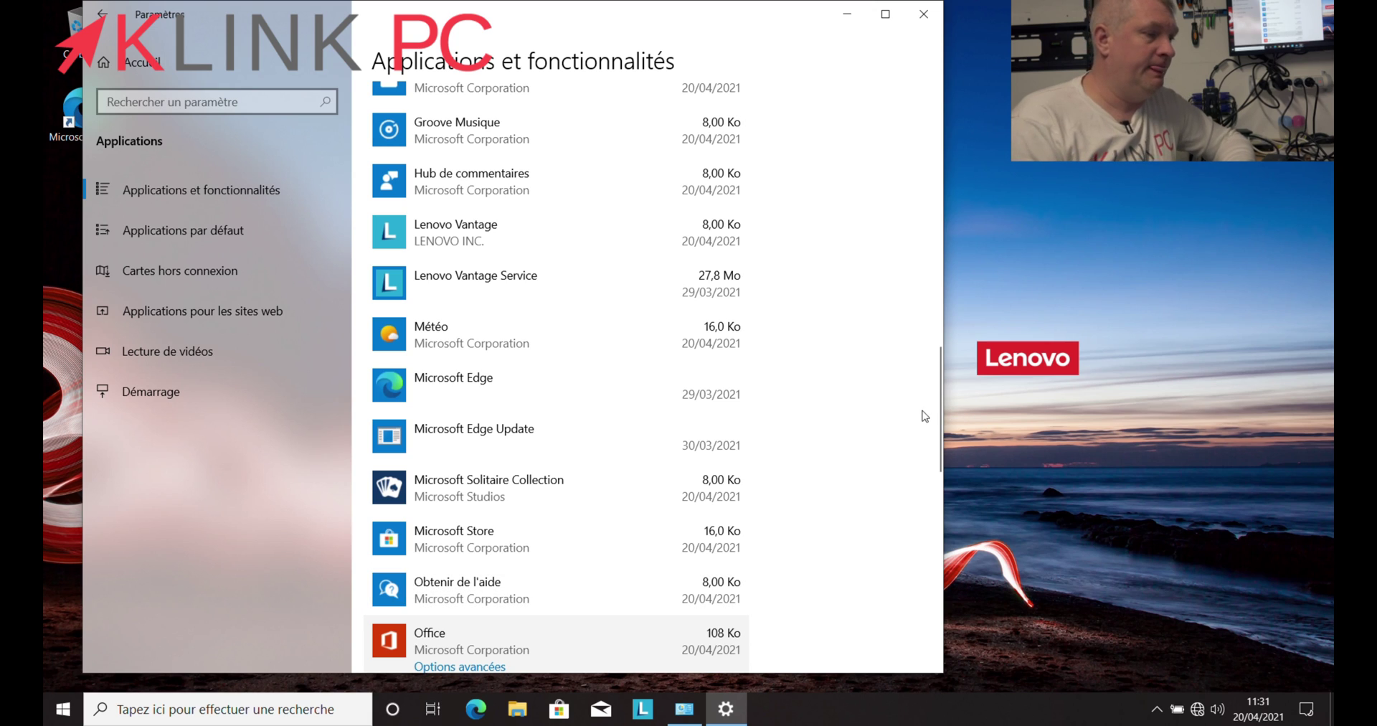
{"action": "scroll", "coordinate": [940, 406], "scroll_direction": "down", "scroll_amount": 5}
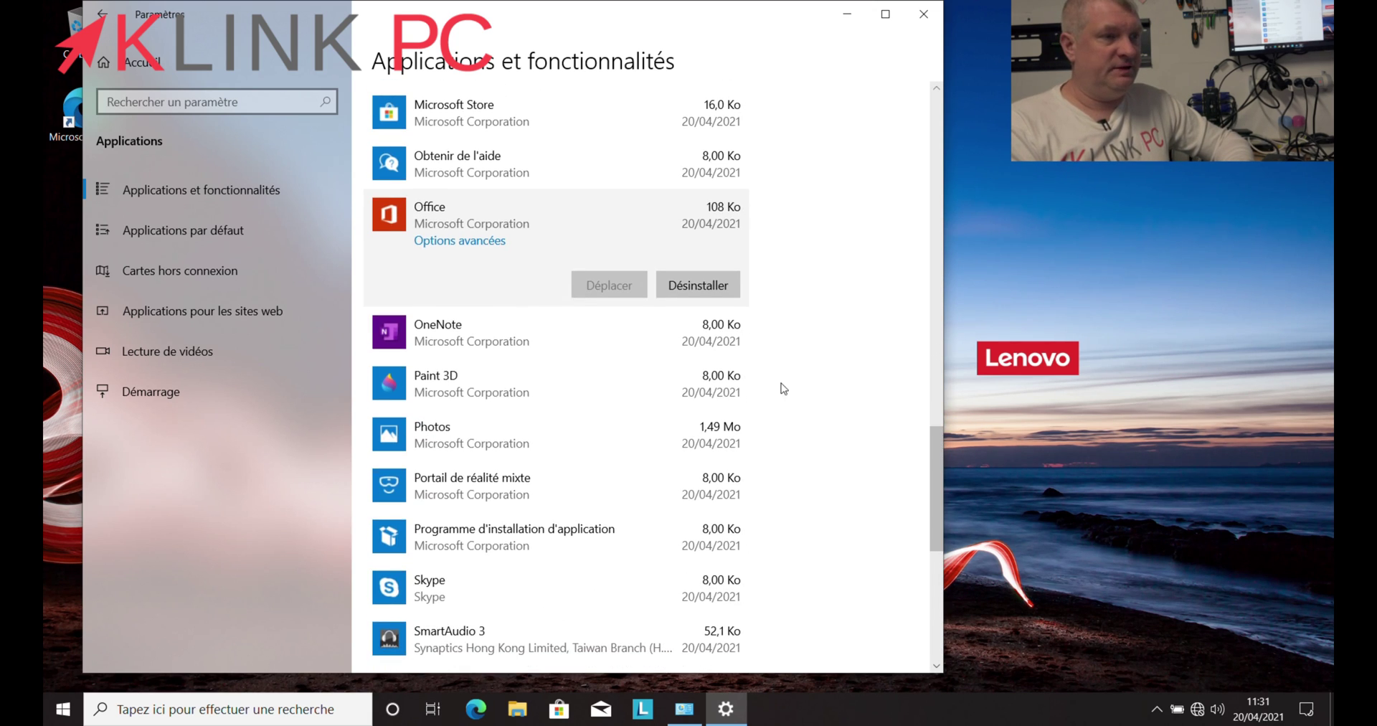
{"action": "left_click", "coordinate": [703, 283]}
{"action": "left_click", "coordinate": [782, 241]}
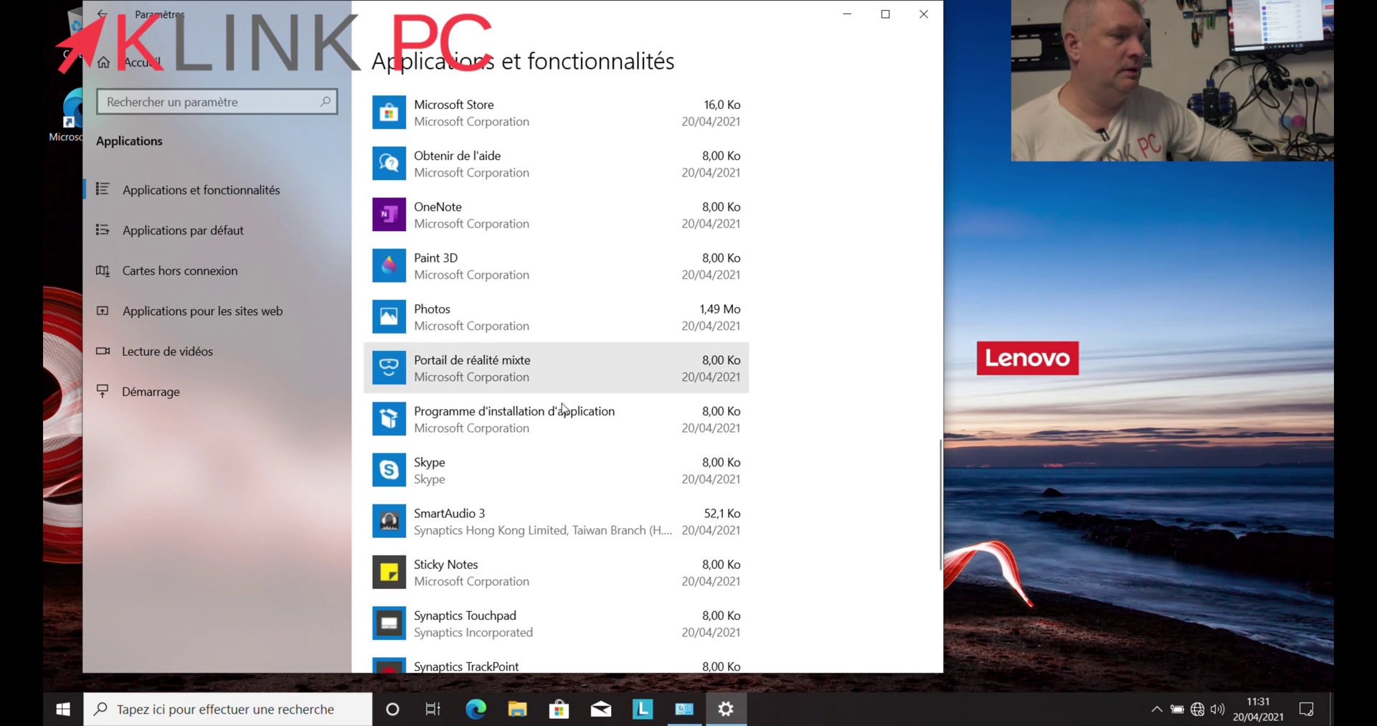
- Uninstall the Skype and OneNote apps from the application list, confirming each removal
{"action": "left_click", "coordinate": [581, 487]}
{"action": "left_click", "coordinate": [698, 540]}
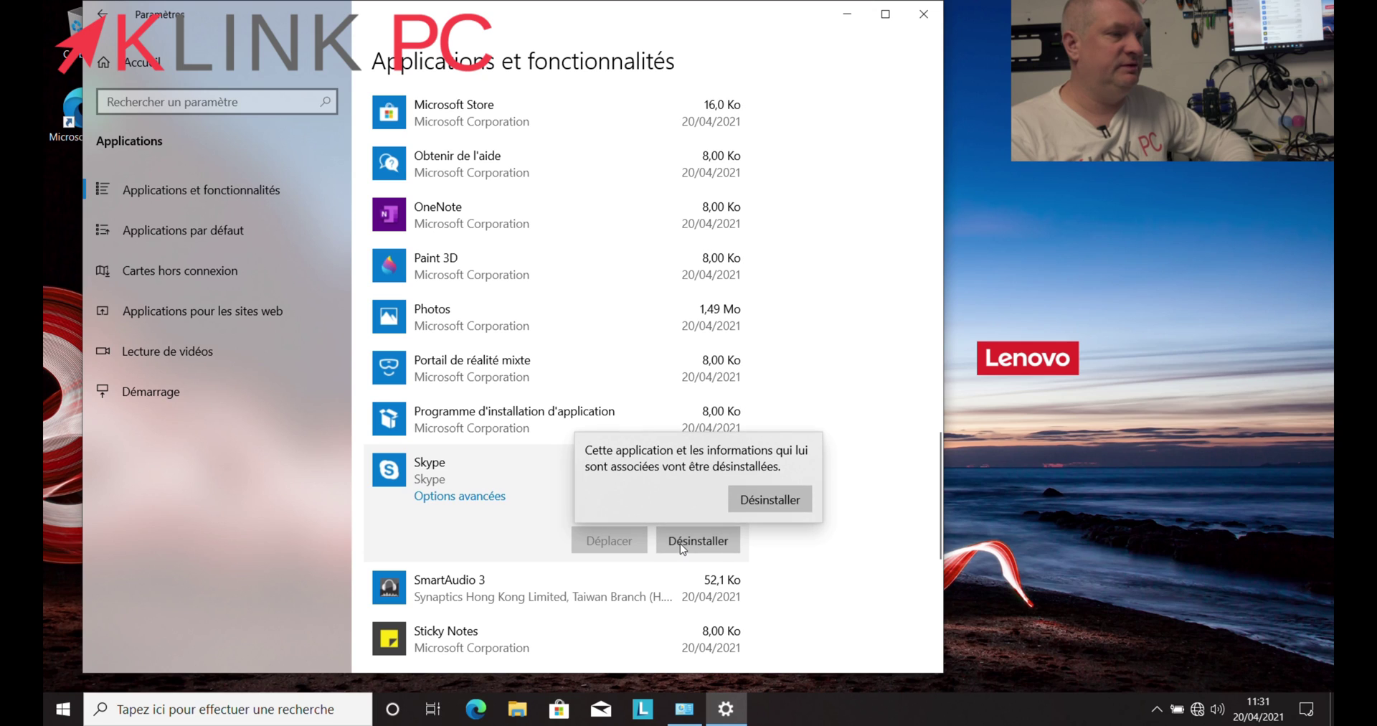
{"action": "left_click", "coordinate": [770, 498]}
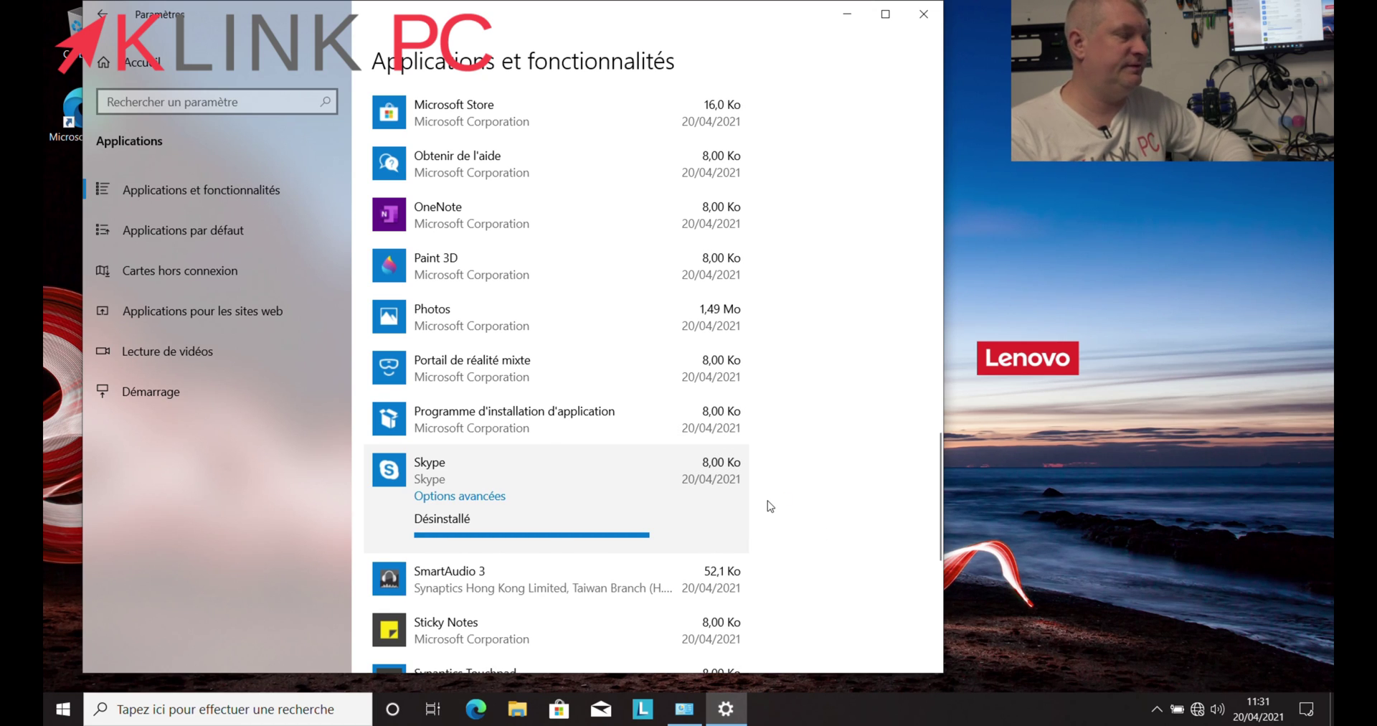
{"action": "left_click", "coordinate": [706, 219]}
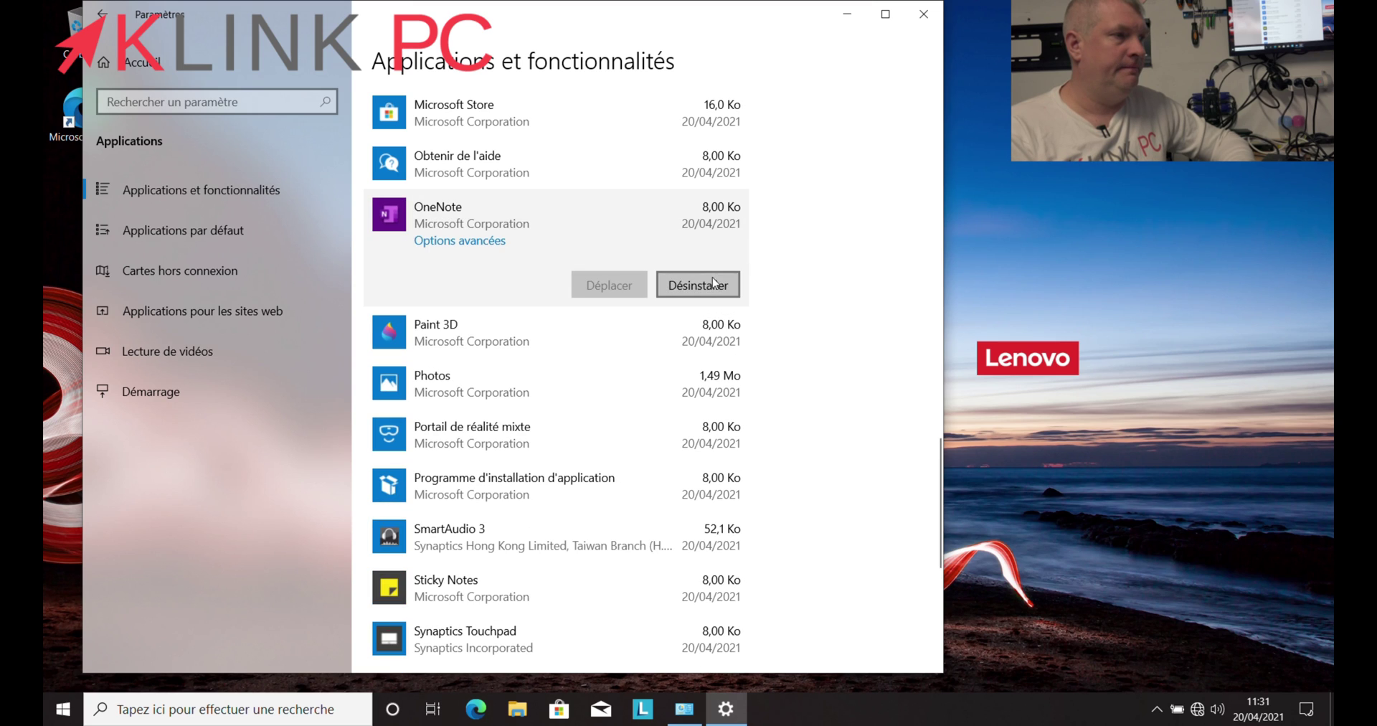
{"action": "left_click", "coordinate": [713, 283]}
{"action": "left_click", "coordinate": [769, 251]}
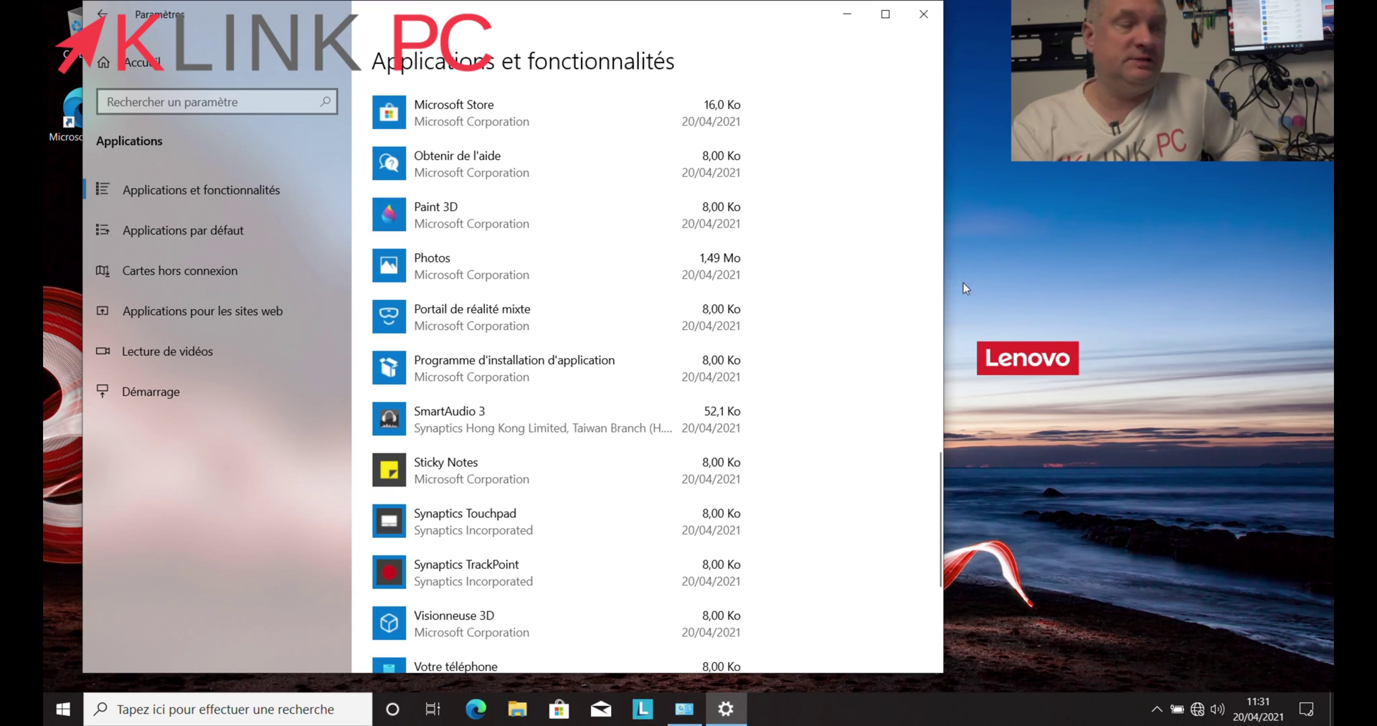
- Uninstall the Xbox Live app near the end of the application list and confirm its removal
{"action": "left_click_drag", "start_coordinate": [938, 479], "coordinate": [941, 527]}
{"action": "left_click", "coordinate": [605, 566]}
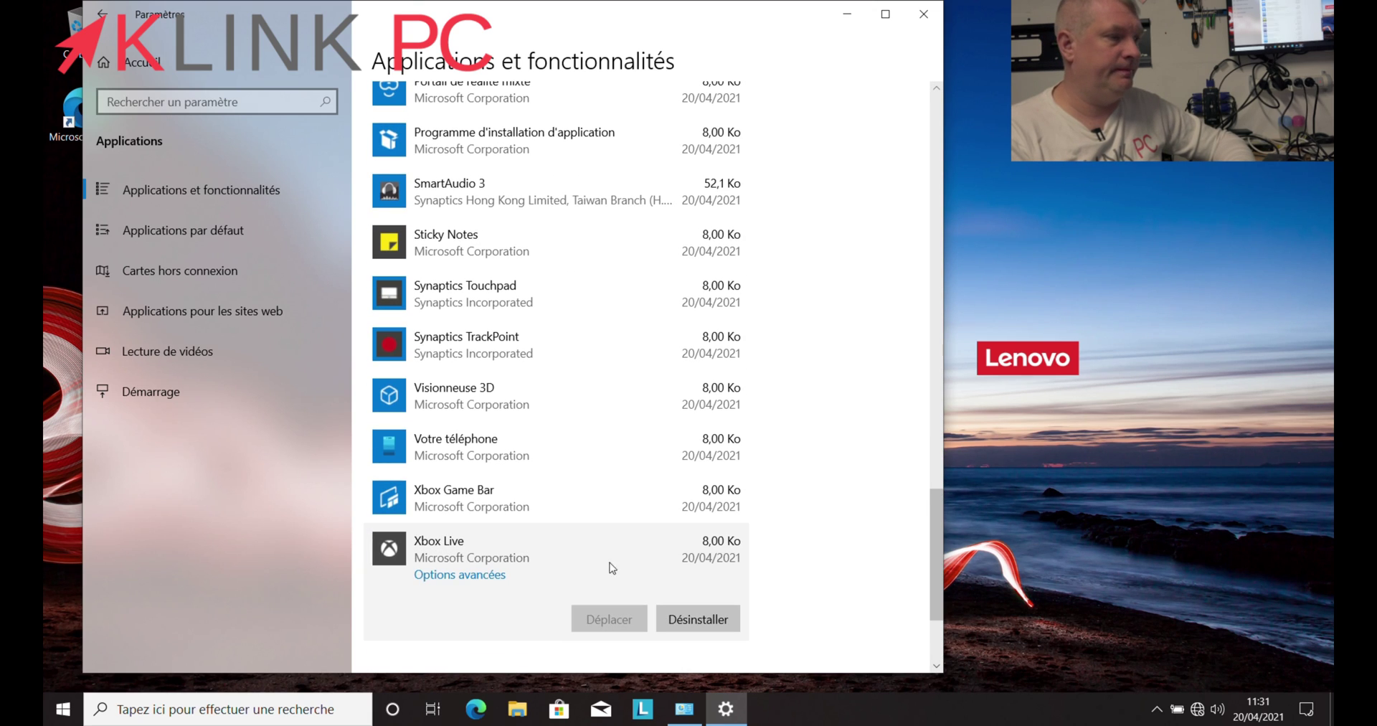
{"action": "left_click", "coordinate": [699, 619]}
{"action": "left_click", "coordinate": [761, 582]}
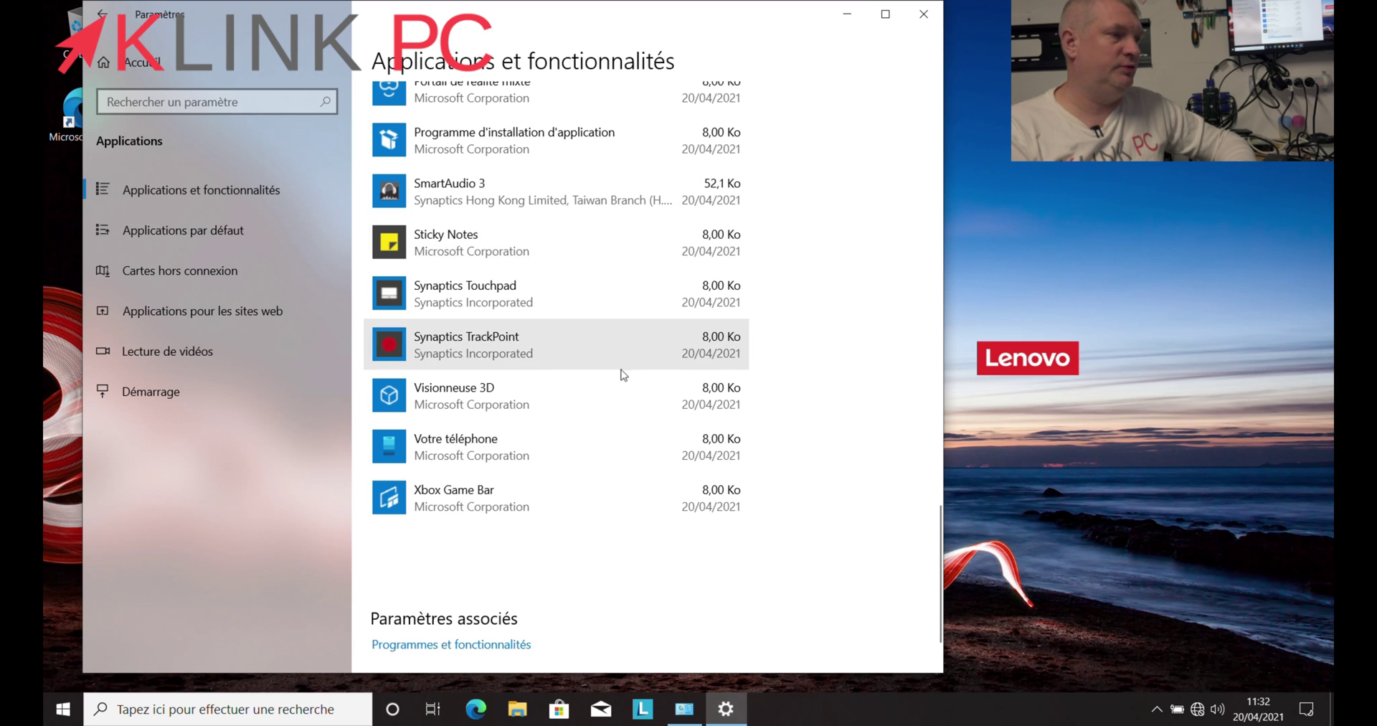
- Check whether Votre téléphone and Xbox Game Bar can be uninstalled, and return to the beginning of the application list
{"action": "left_click", "coordinate": [639, 425]}
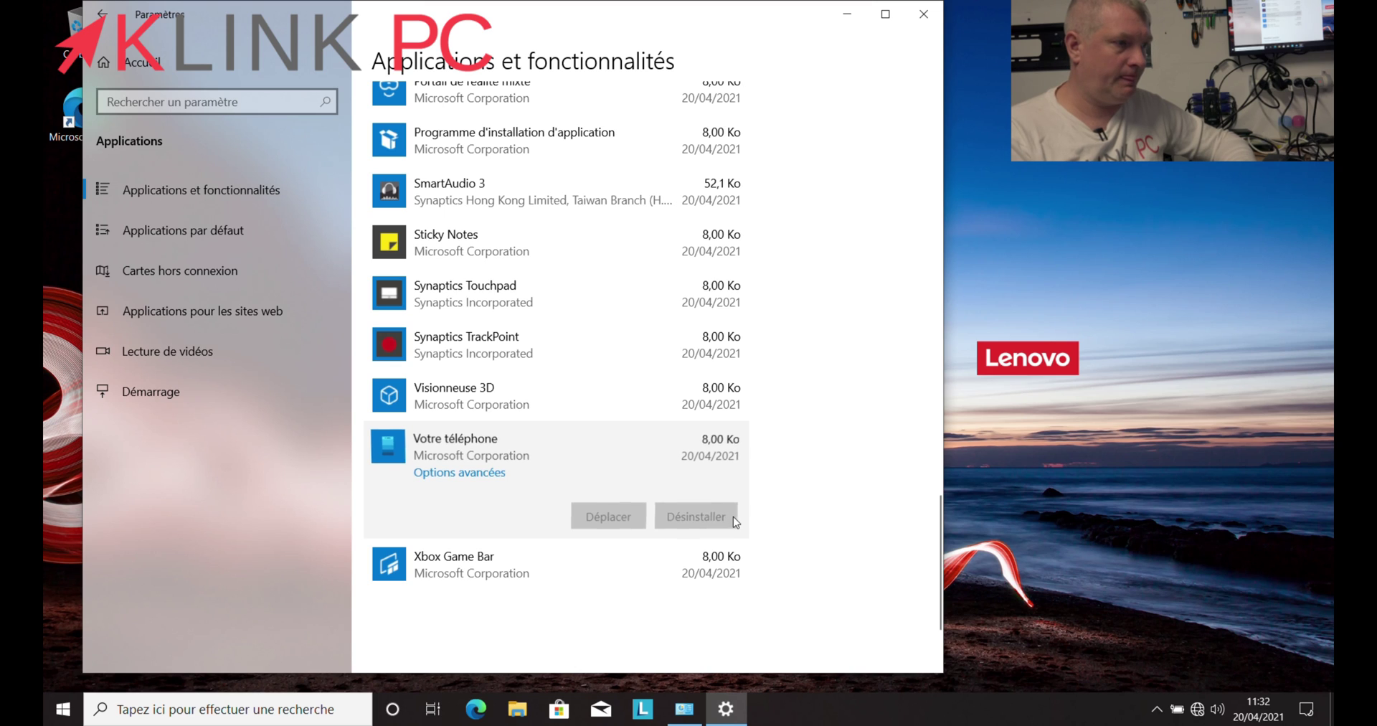
{"action": "left_click", "coordinate": [604, 596]}
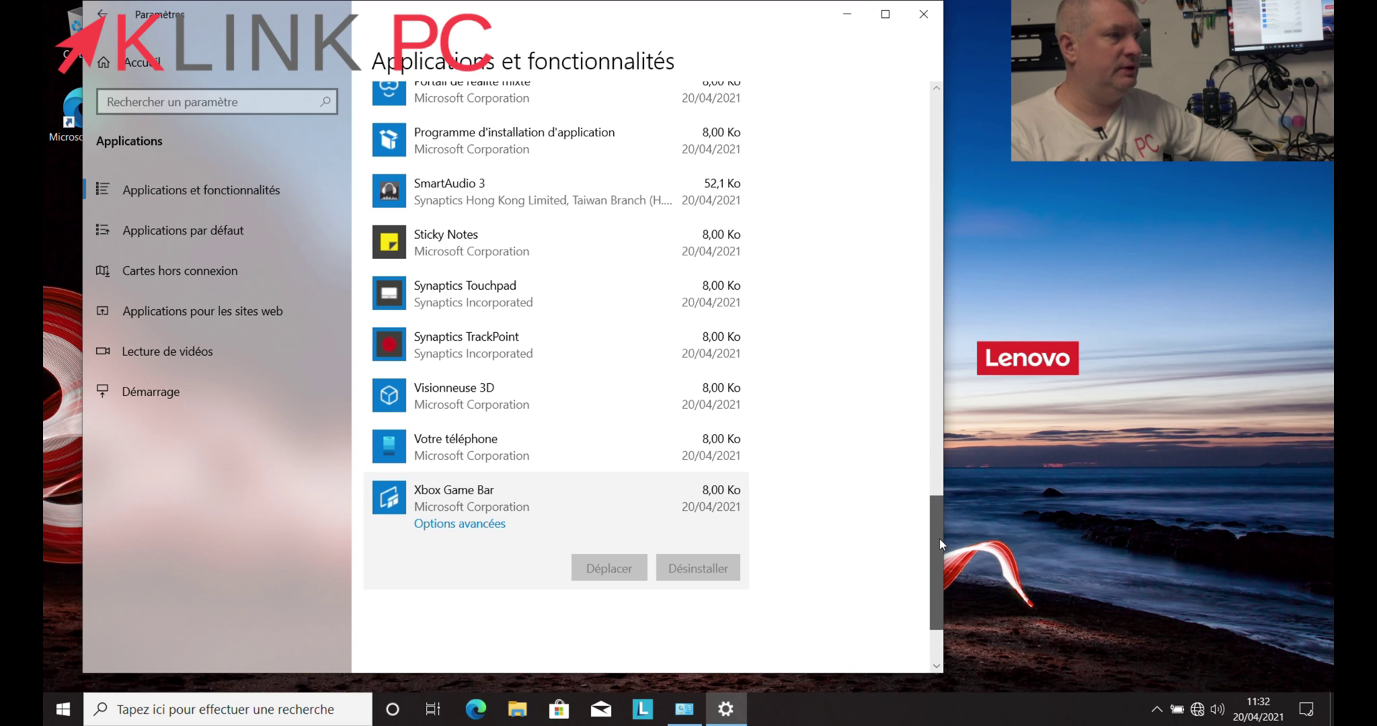
{"action": "left_click_drag", "start_coordinate": [939, 543], "coordinate": [893, 190]}
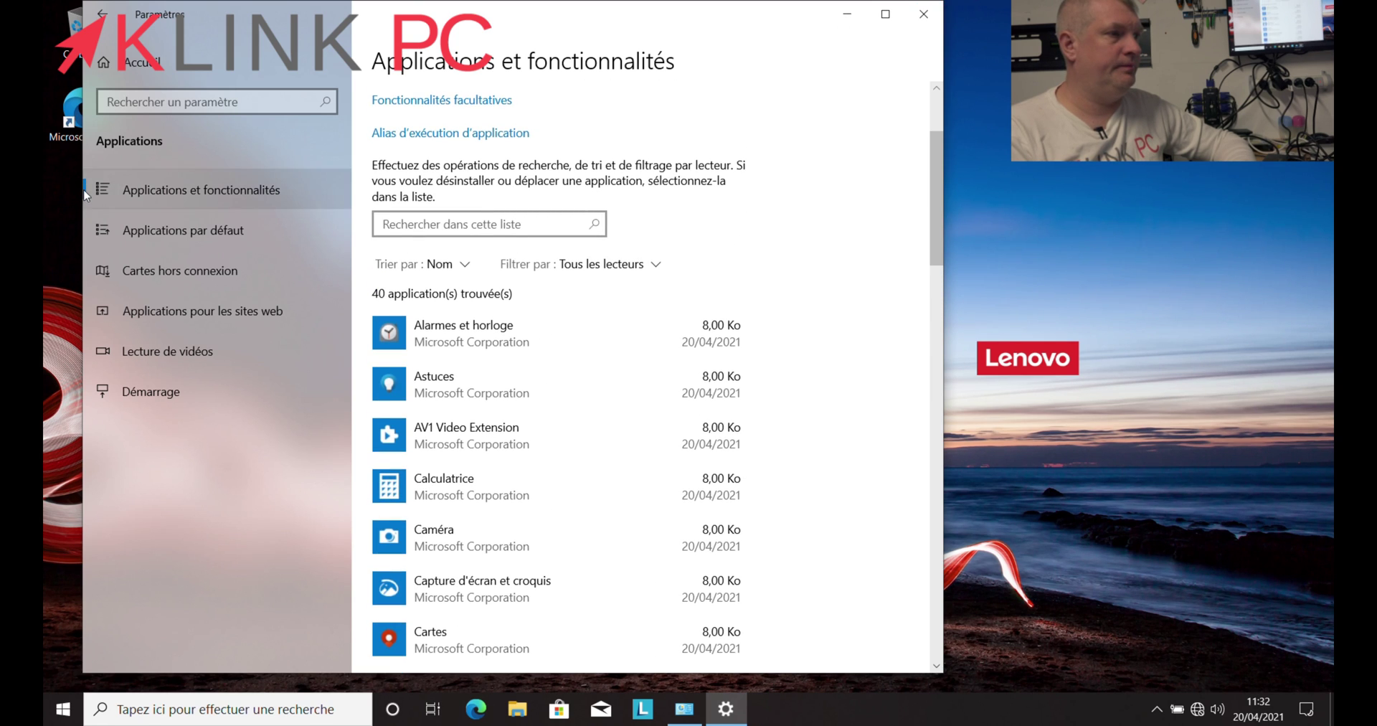
- Look through the settings pages for default apps, offline maps and apps for websites, and close the Settings window
{"action": "left_click", "coordinate": [198, 243]}
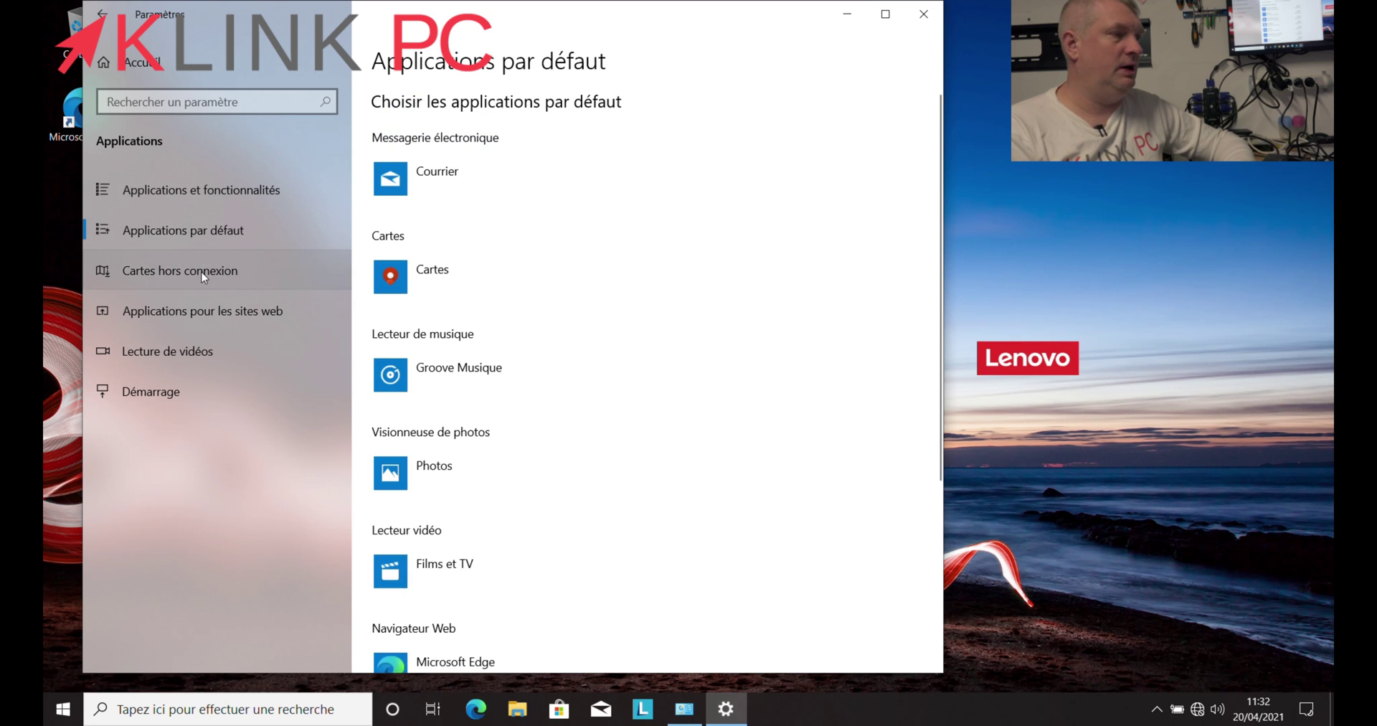
{"action": "left_click", "coordinate": [201, 271]}
{"action": "left_click", "coordinate": [204, 295]}
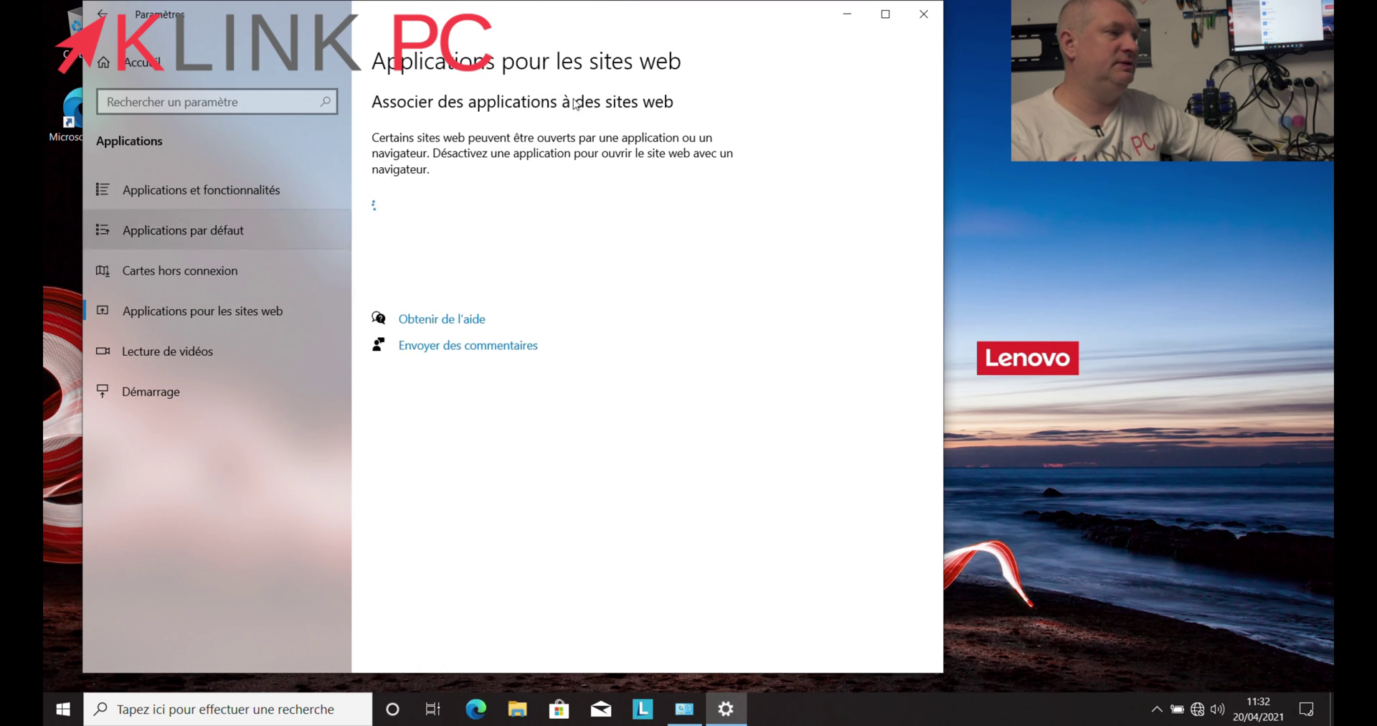
{"action": "left_click", "coordinate": [925, 10]}
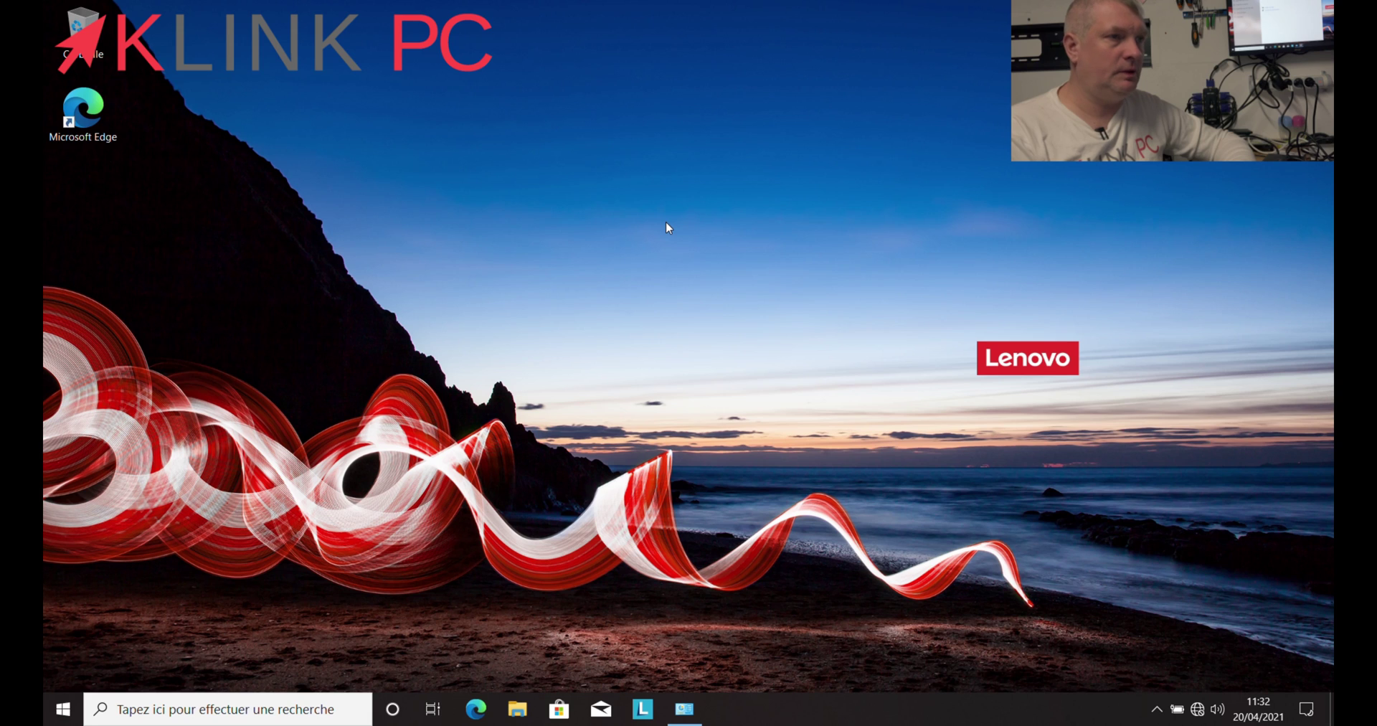